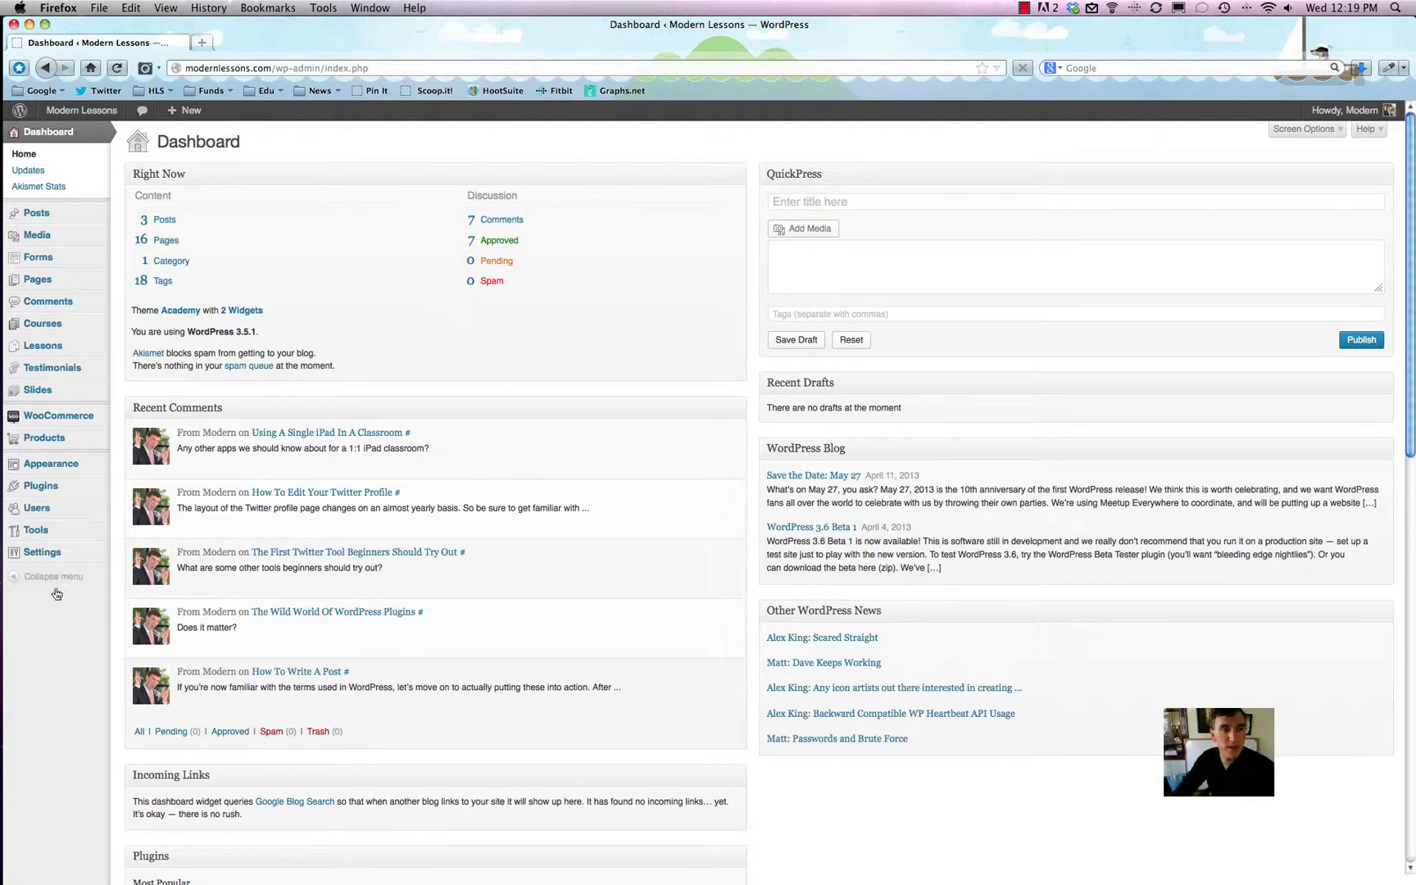
# Step: Go to the Users list and open the empty Add New User form
pyautogui.moveTo(47, 509)
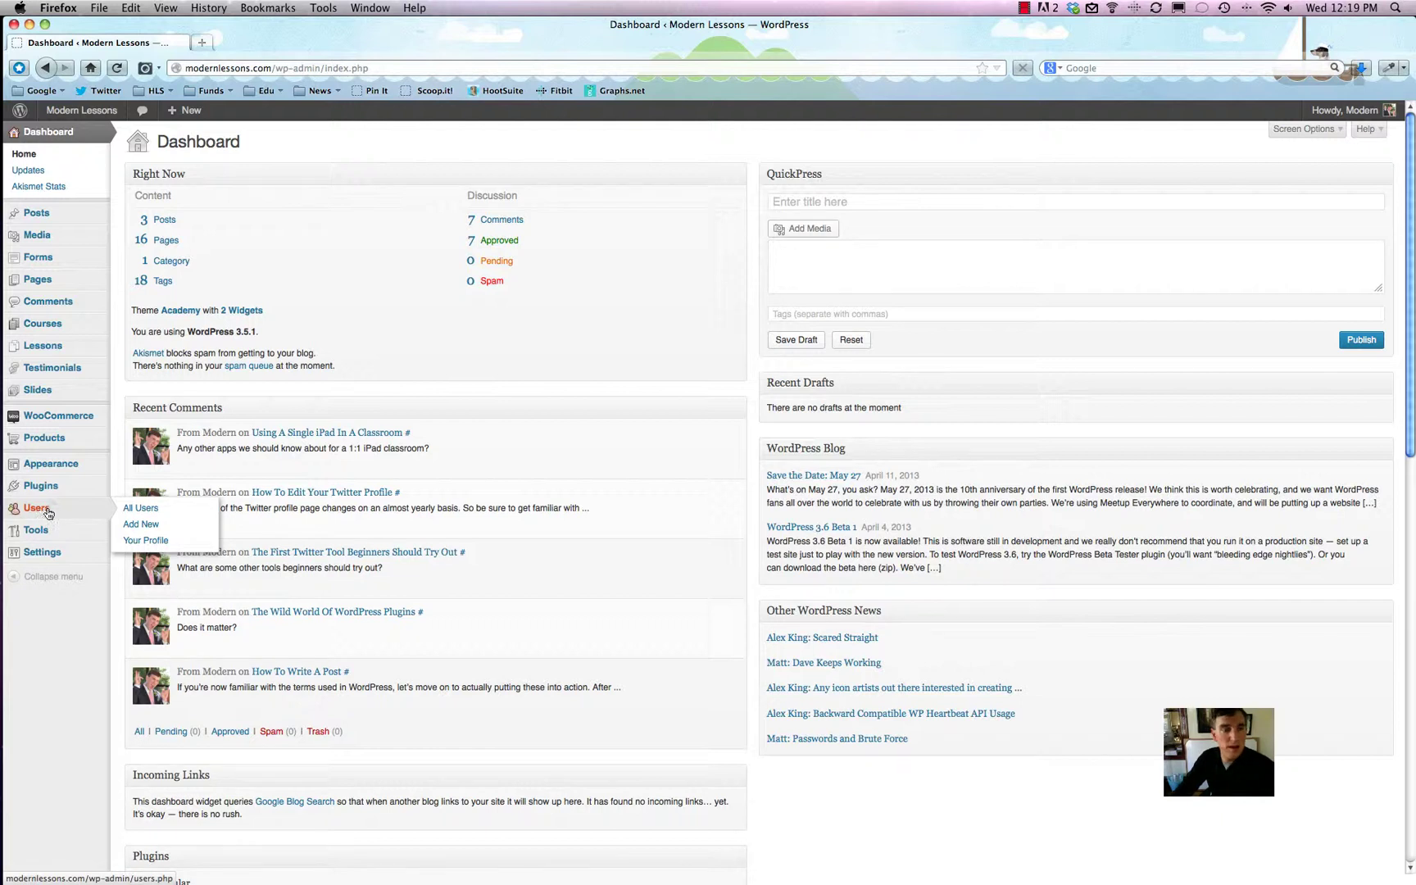
pyautogui.click(42, 511)
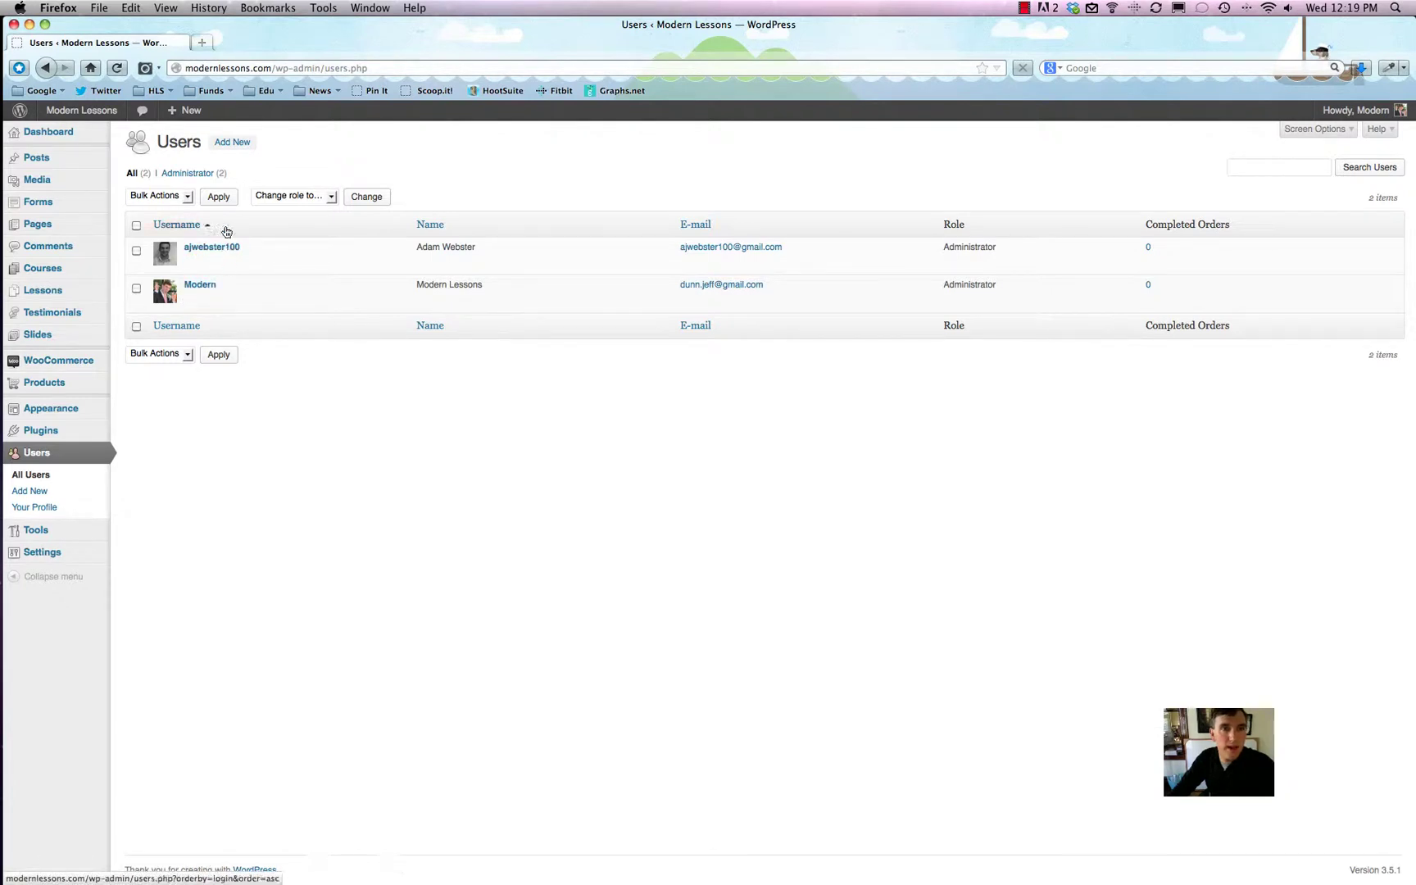
pyautogui.click(234, 144)
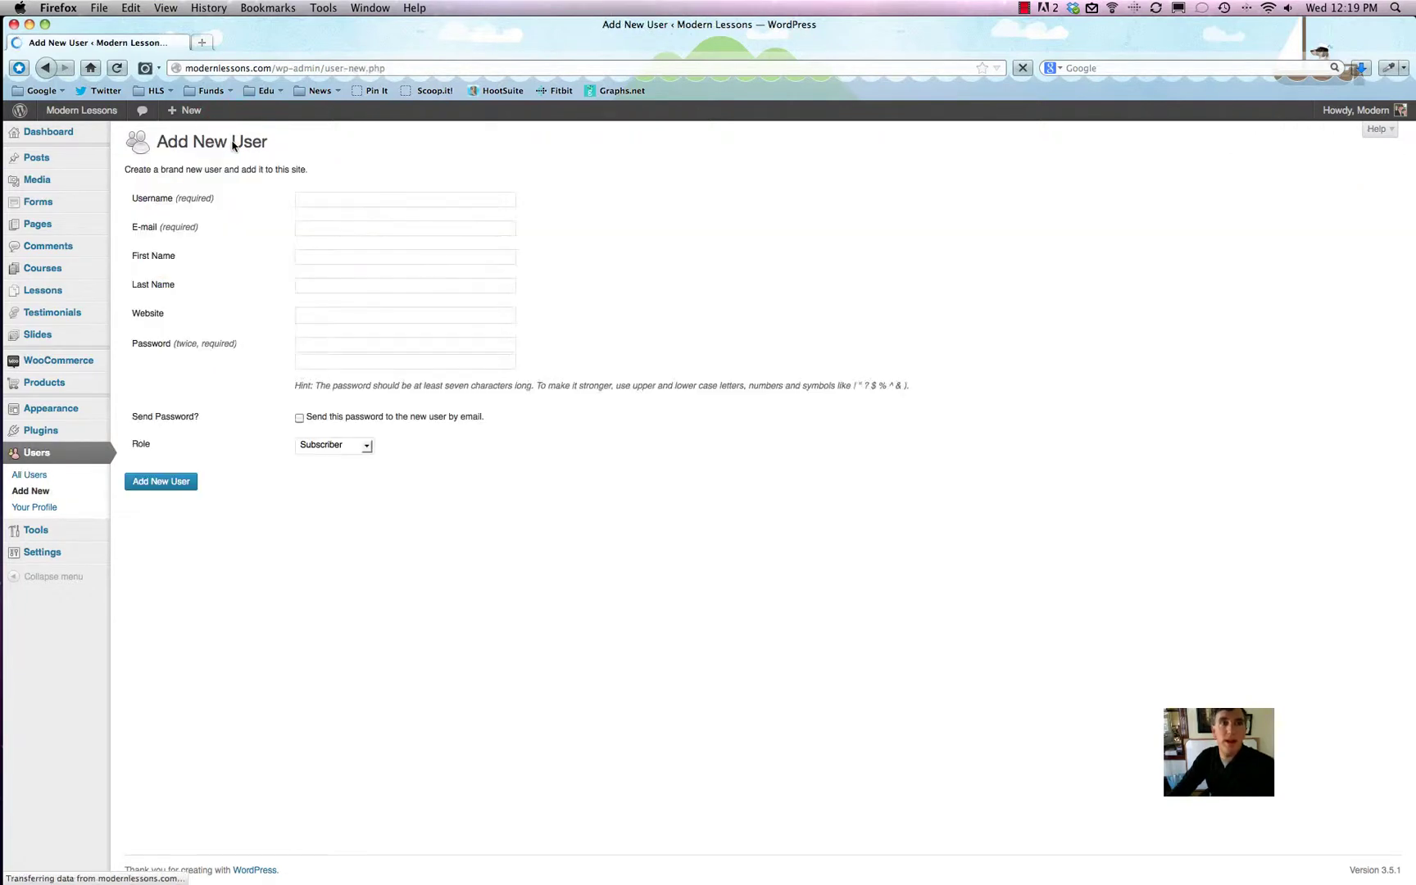
pyautogui.click(336, 199)
# Step: Enter the new user's username and e-mail address
pyautogui.click(336, 199)
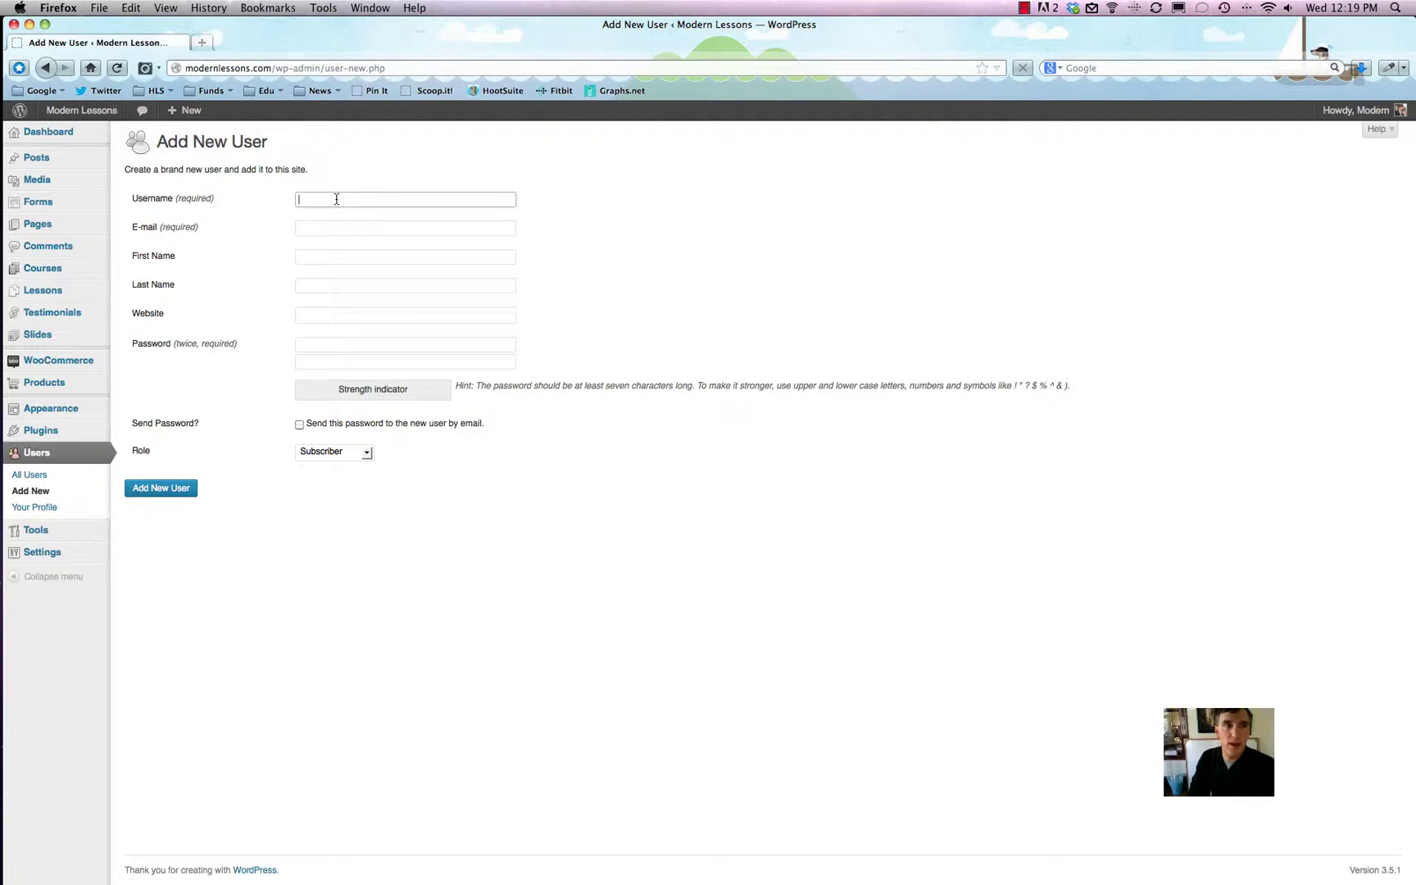
pyautogui.write('whatever')
pyautogui.press('Tab')
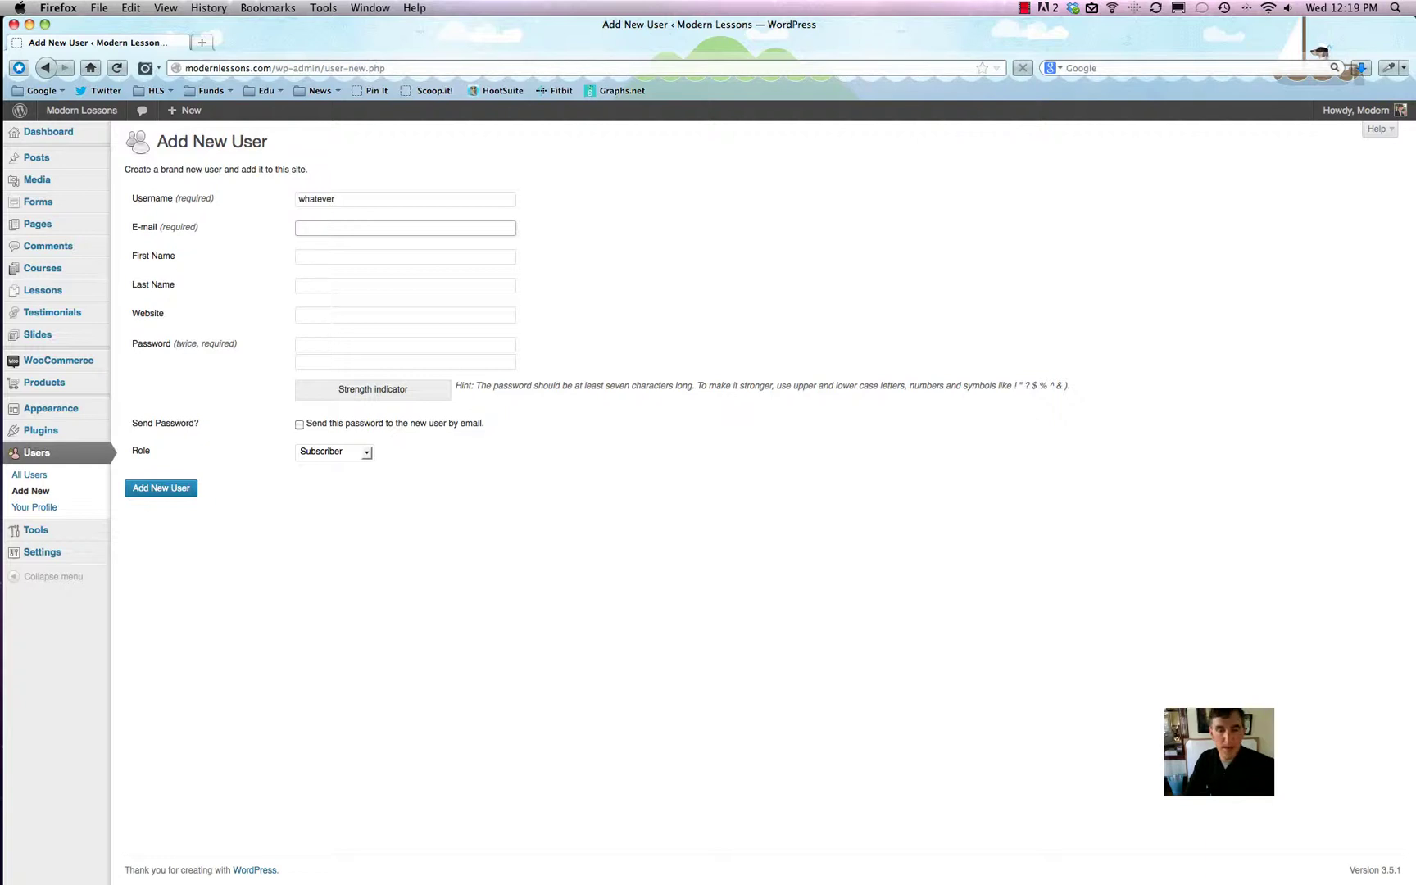
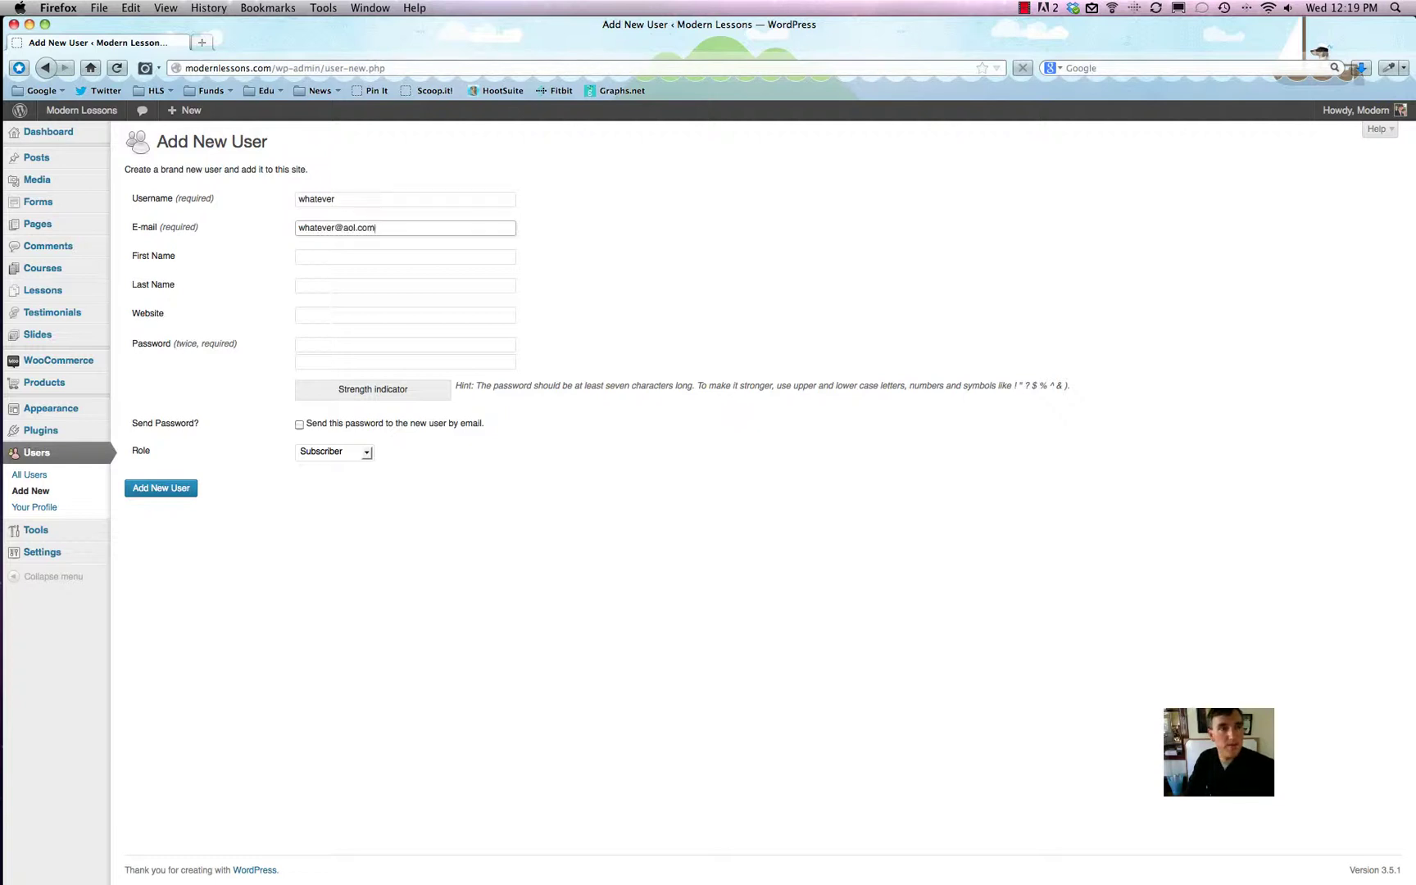
pyautogui.click(405, 257)
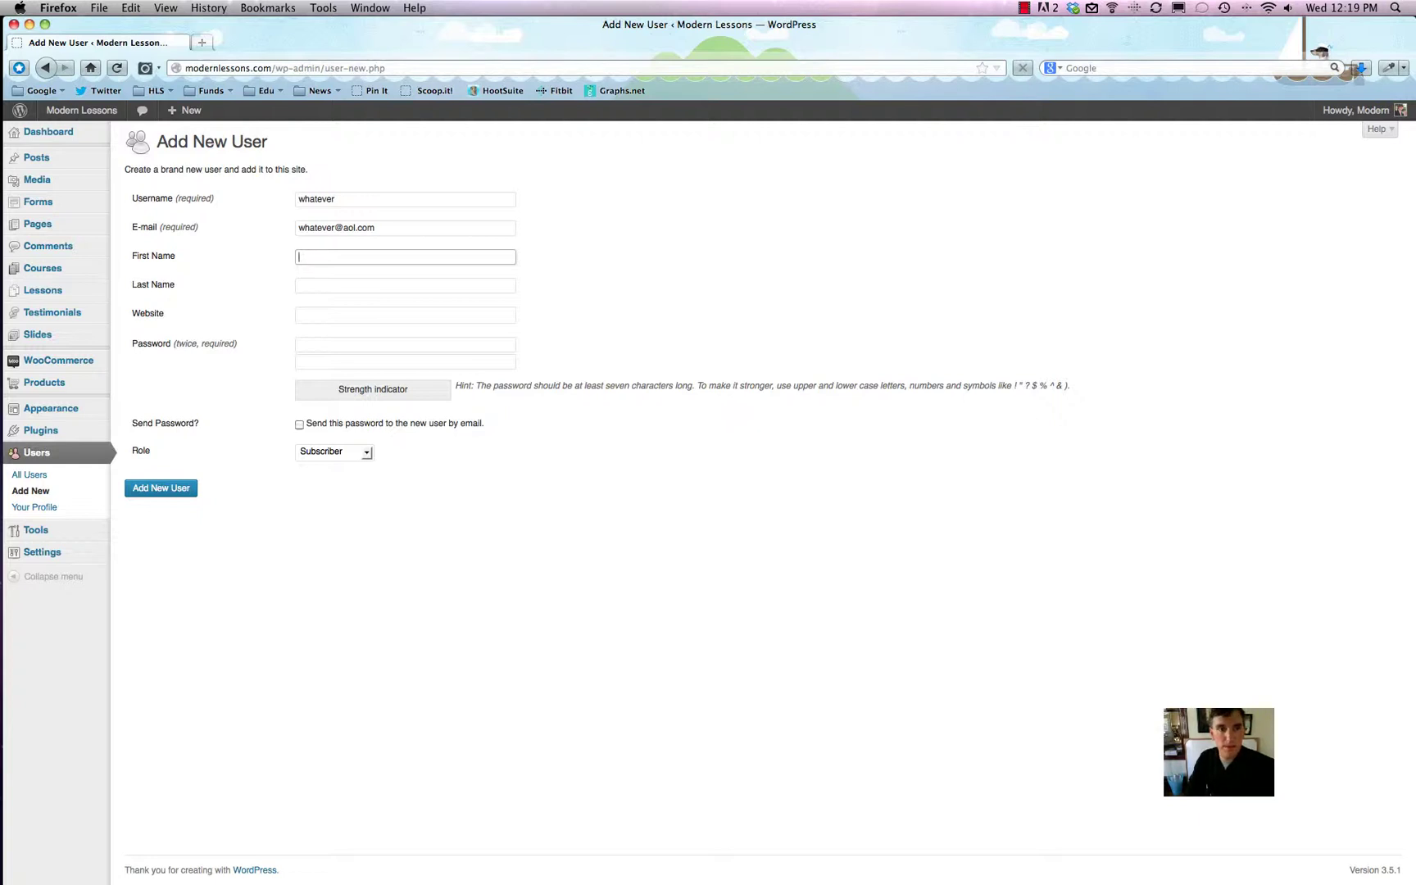
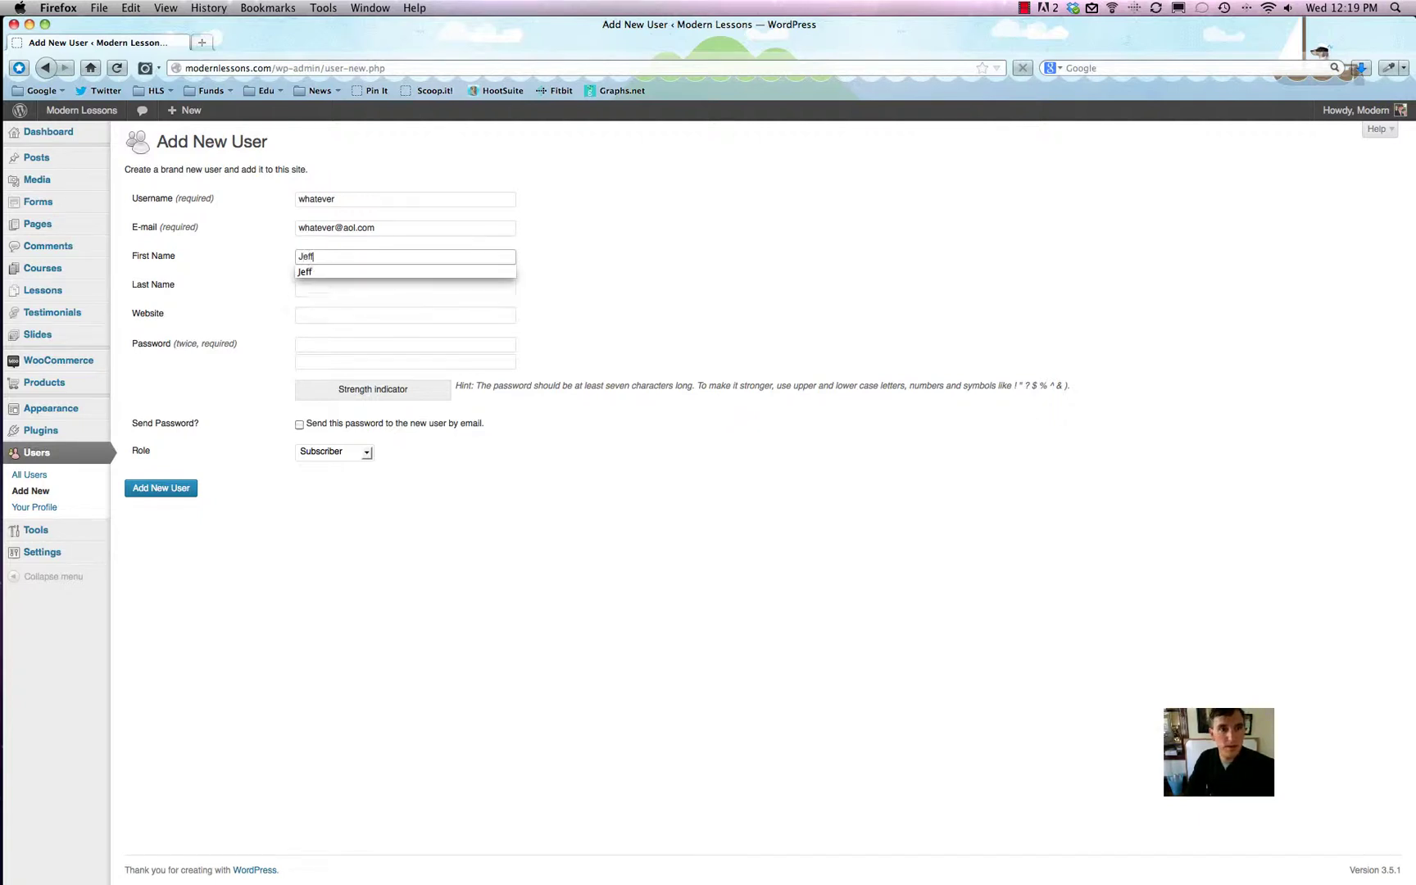
pyautogui.press('Tab')
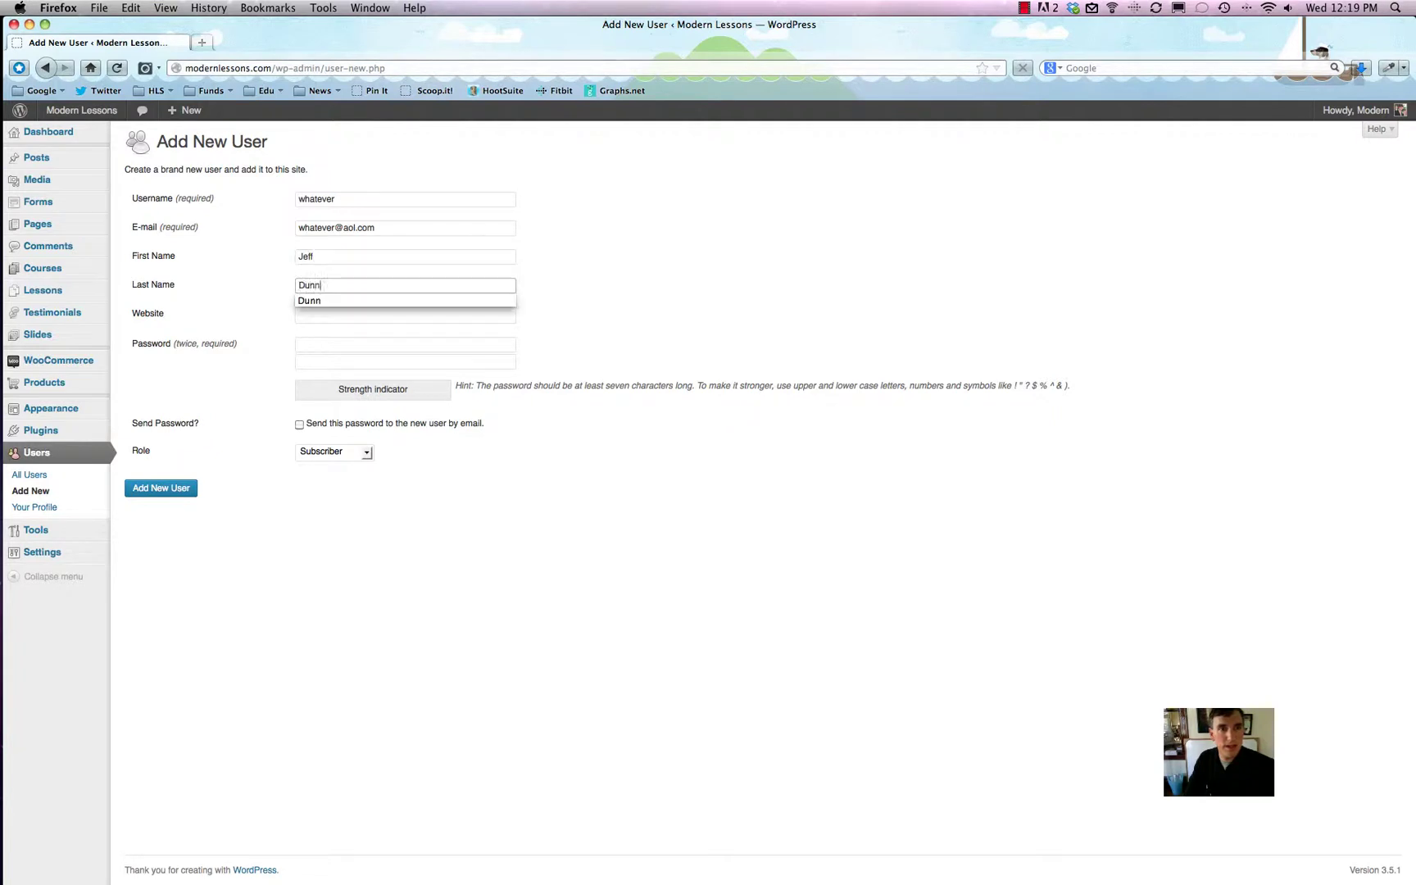
pyautogui.press('Tab')
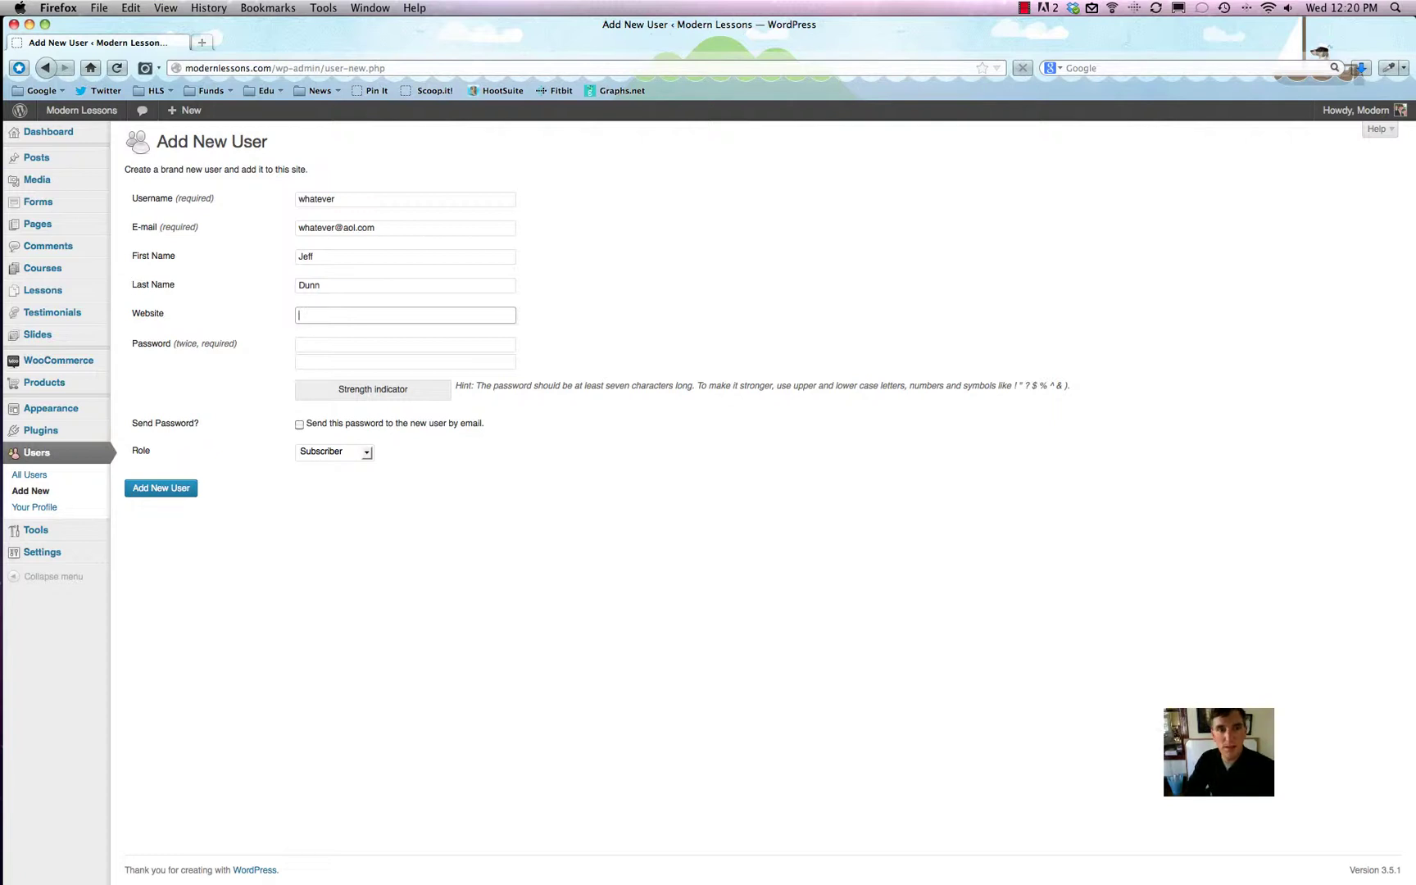
pyautogui.write('http')
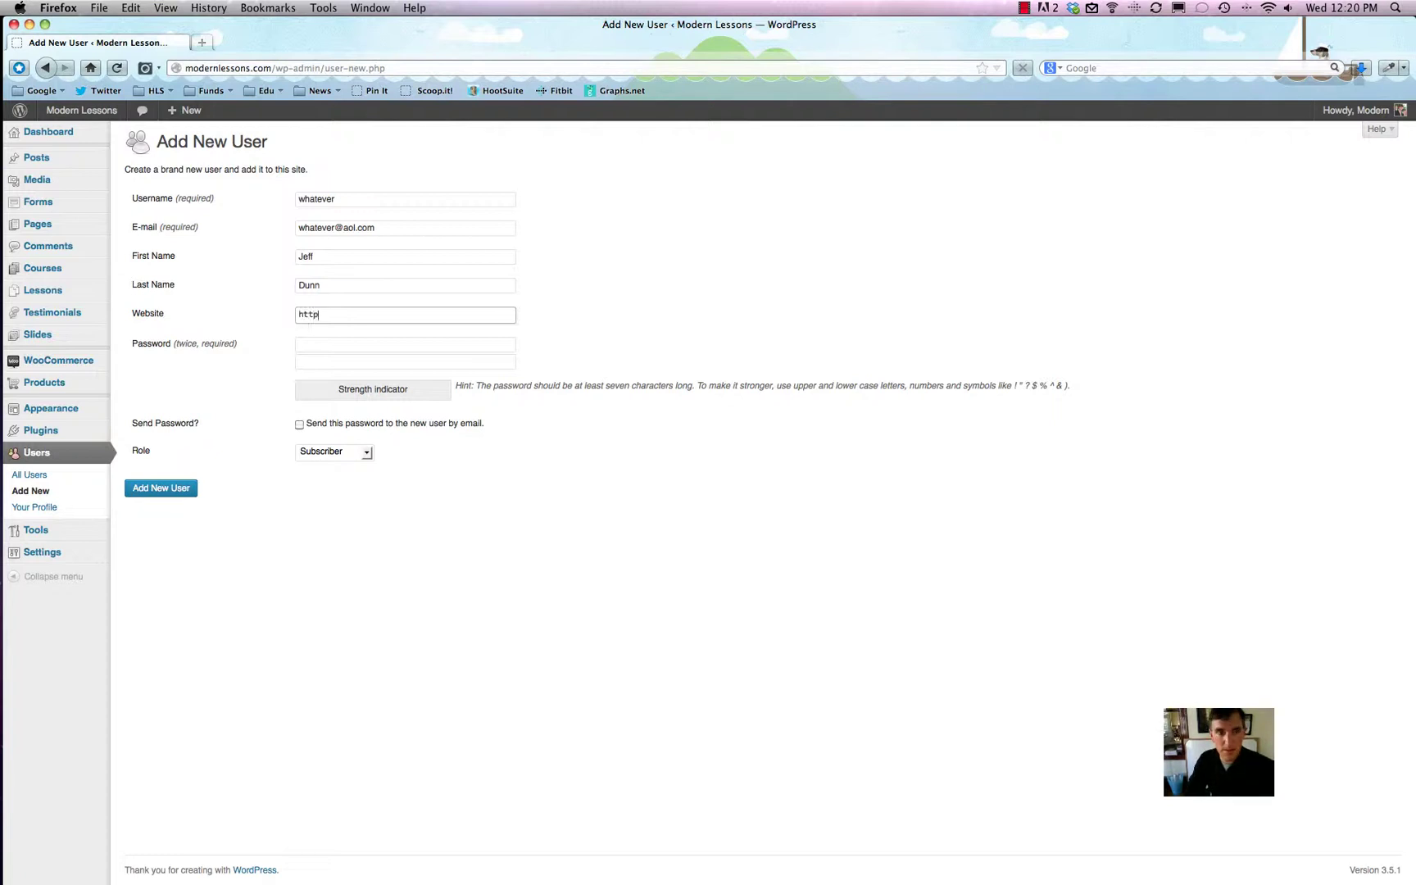
pyautogui.write('://w')
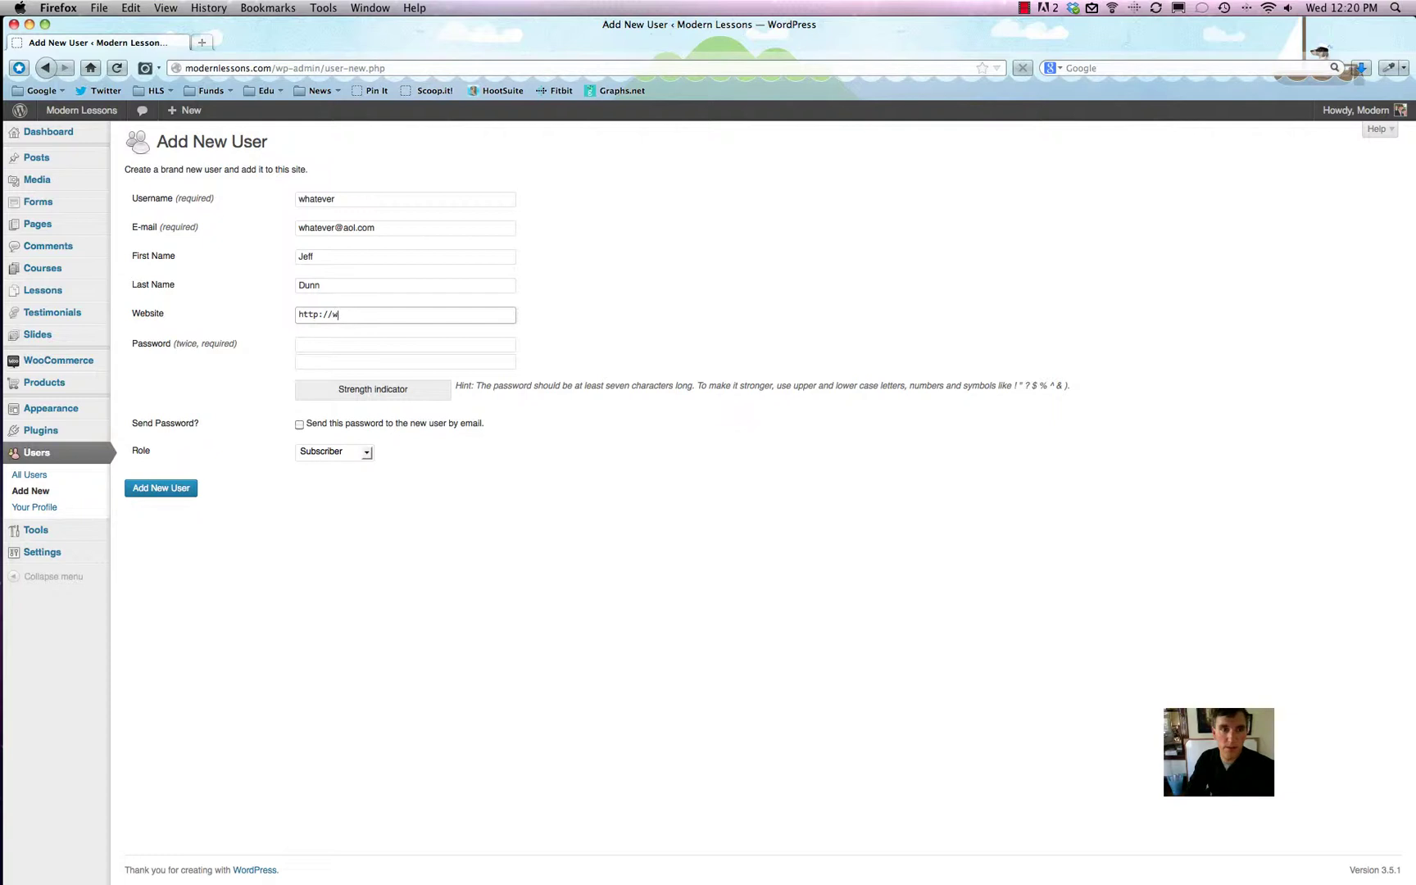
pyautogui.write('ww.google.com')
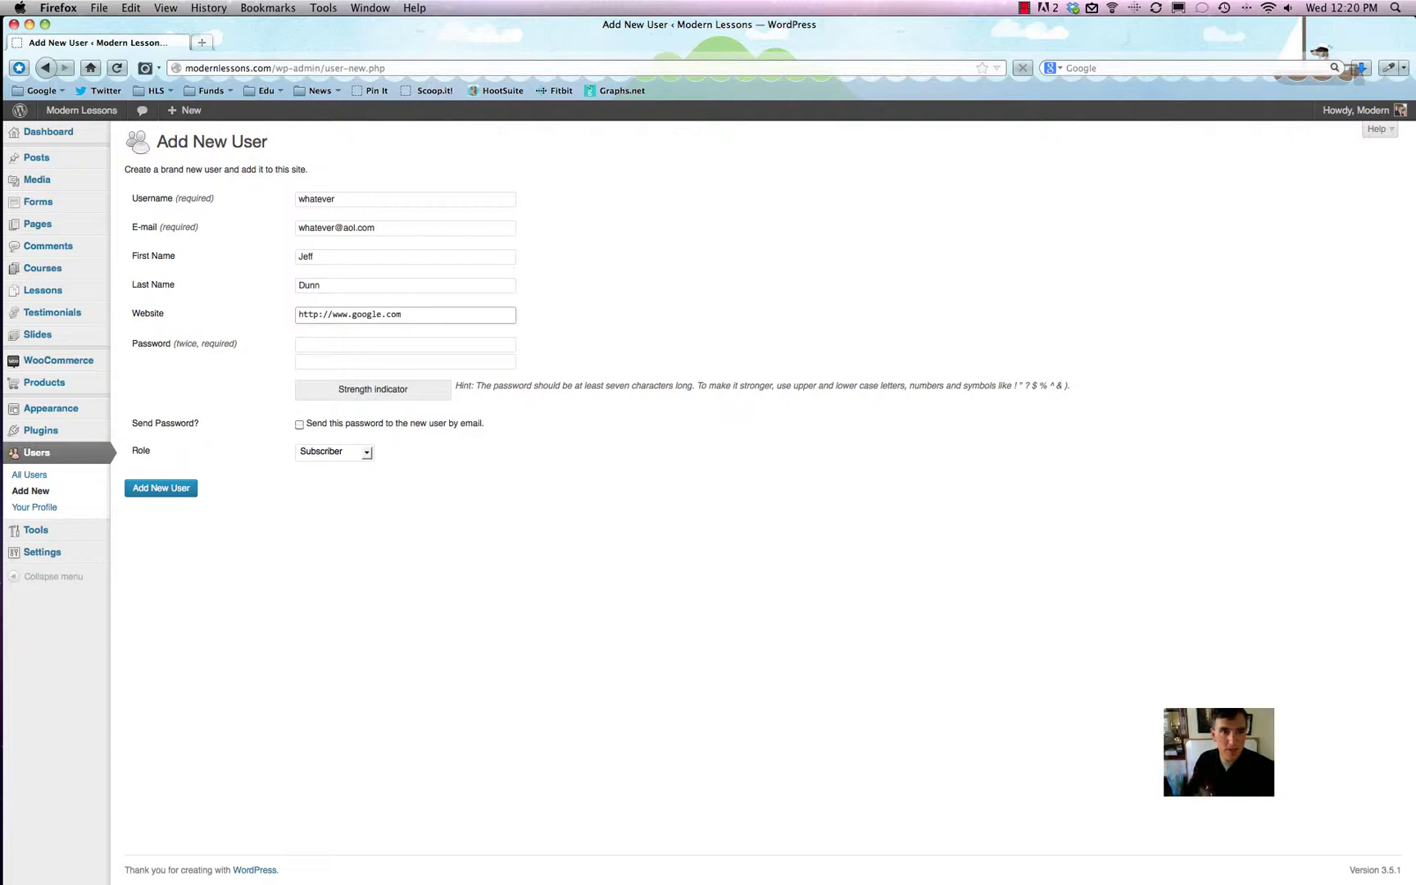
pyautogui.click(405, 344)
# Step: Enter a medium-strength password in both fields and enable e-mailing it to the user
pyautogui.write('•')
pyautogui.press('BackSpace')
pyautogui.write('•••••••••')
pyautogui.press('Tab')
pyautogui.write('•••••••••')
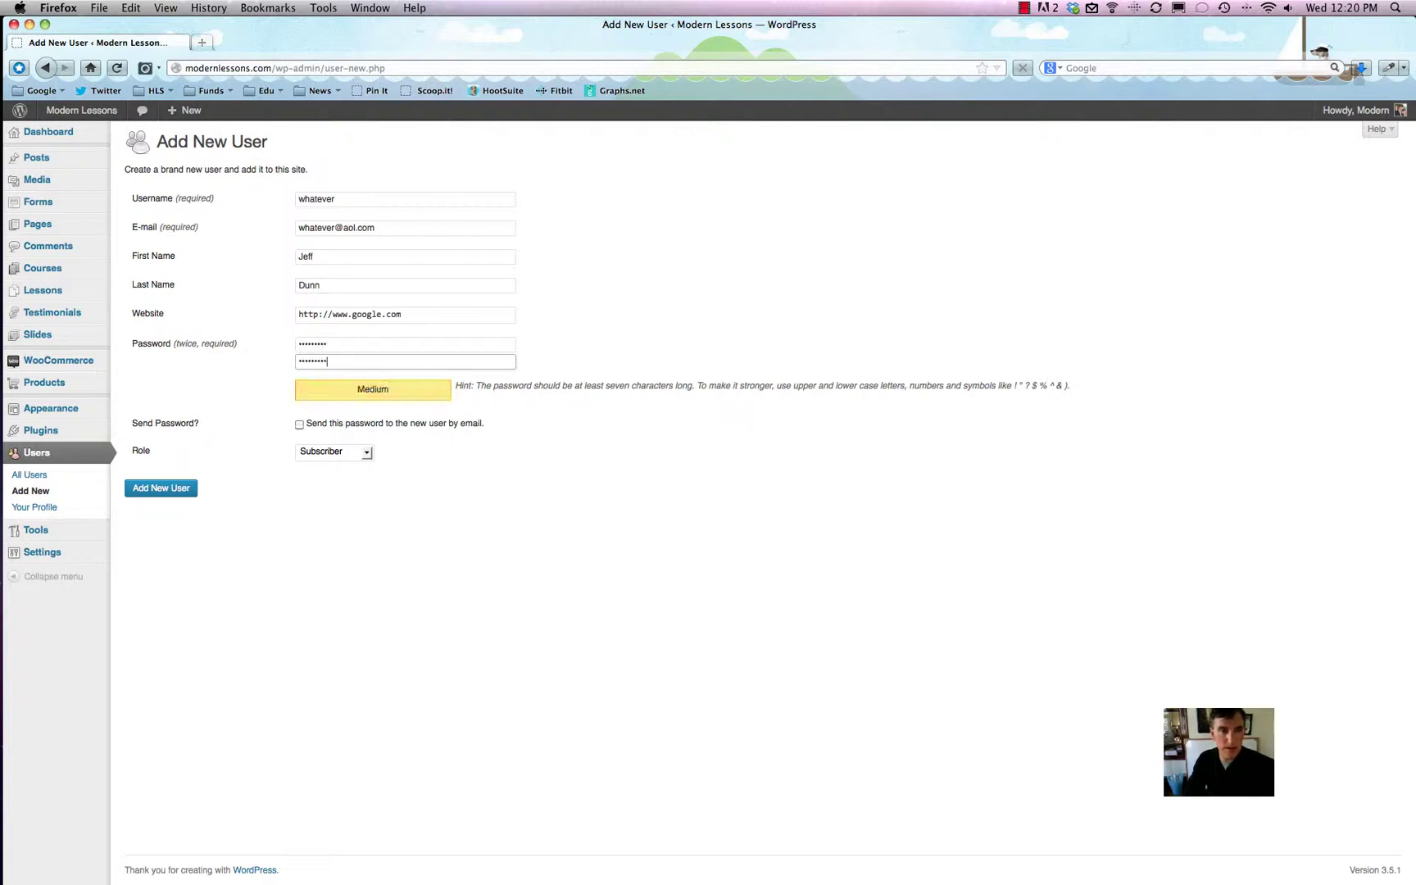
pyautogui.click(299, 424)
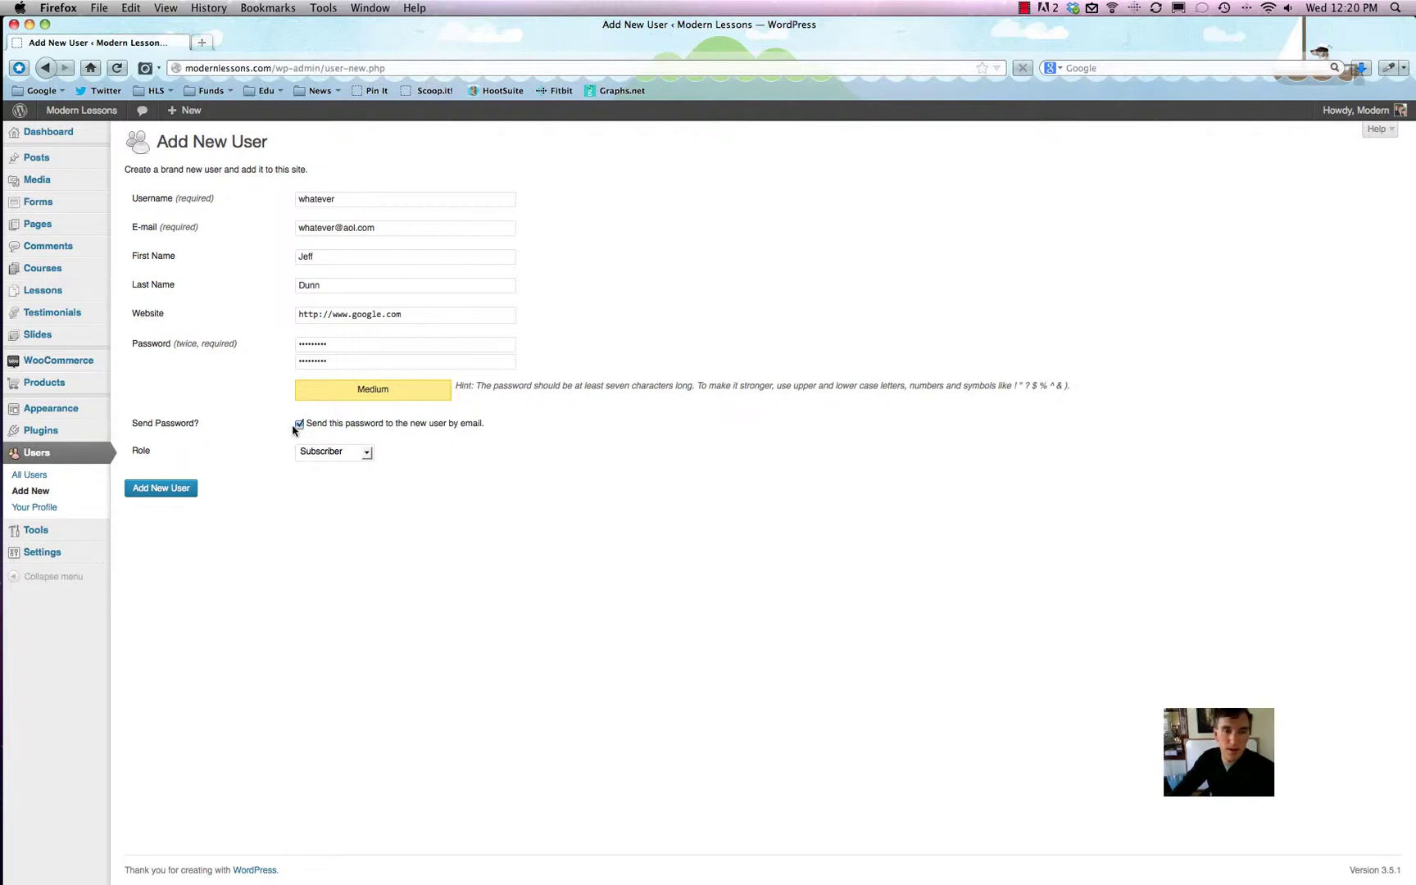
pyautogui.click(326, 453)
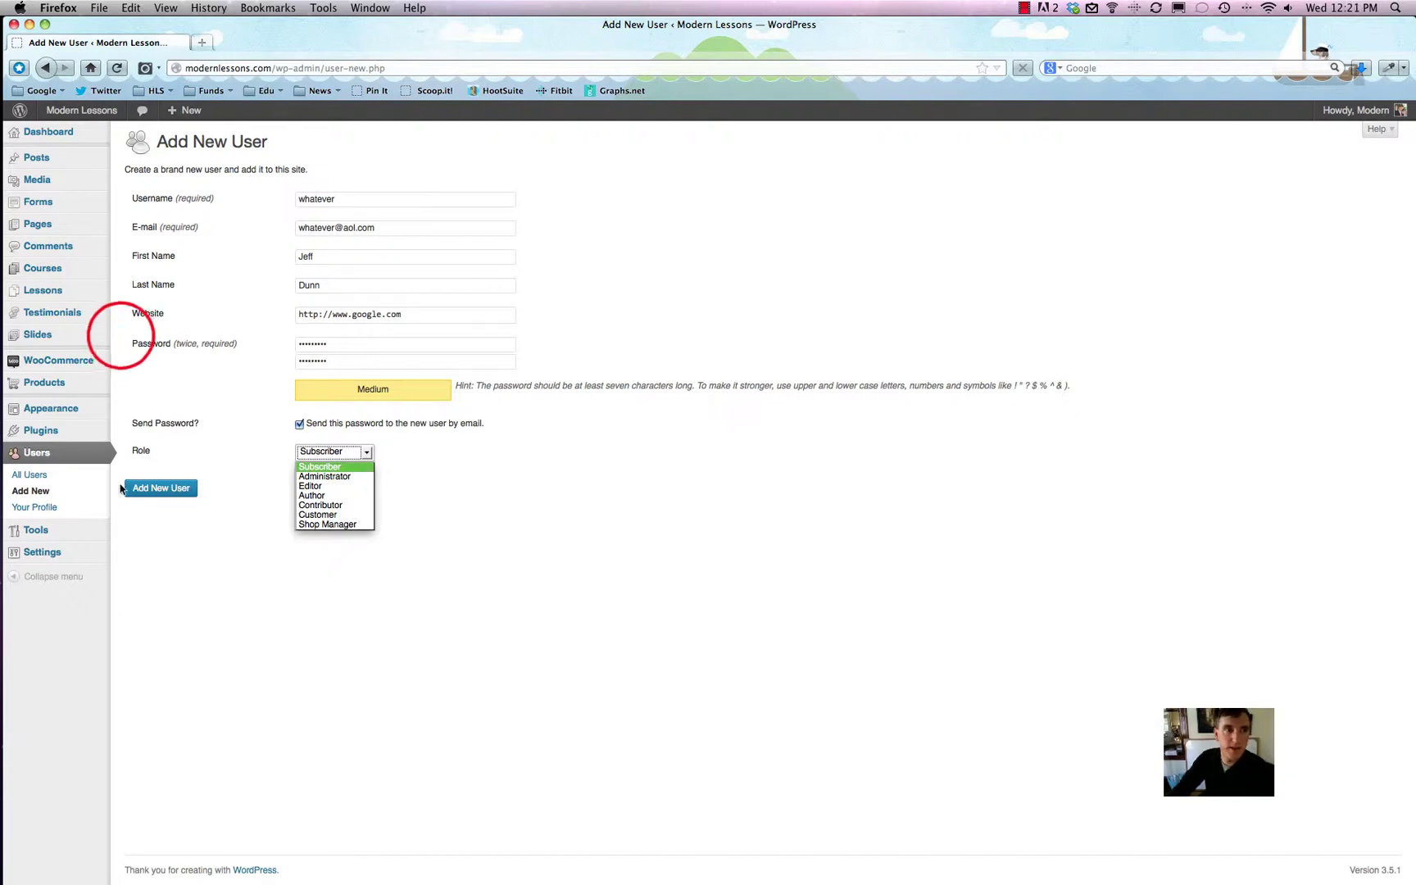
# Step: Try the Administrator, Editor and Author roles in turn, finally settling on Contributor
pyautogui.click(115, 254)
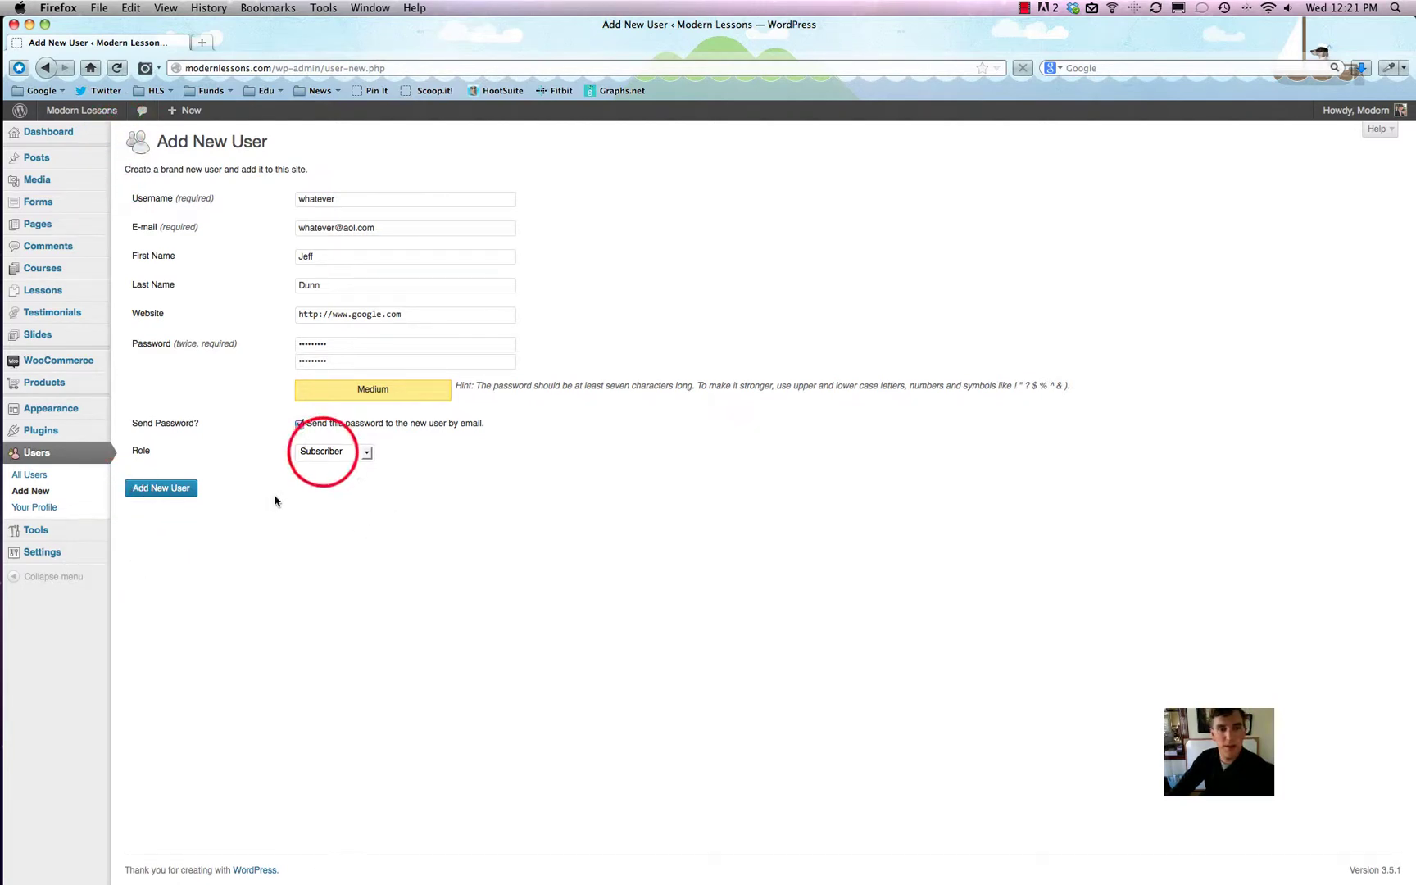
pyautogui.click(323, 454)
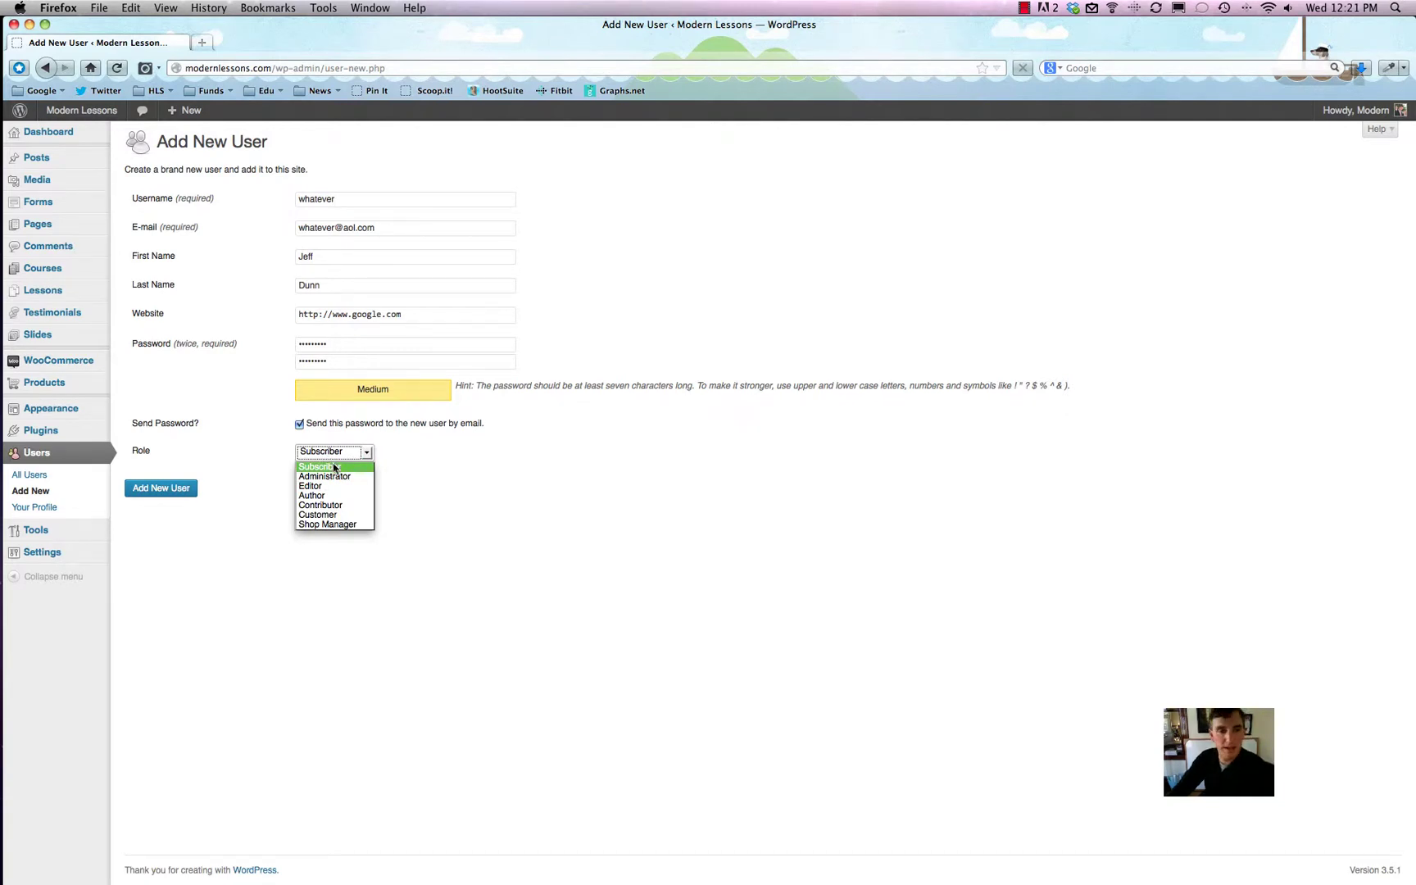
pyautogui.click(344, 478)
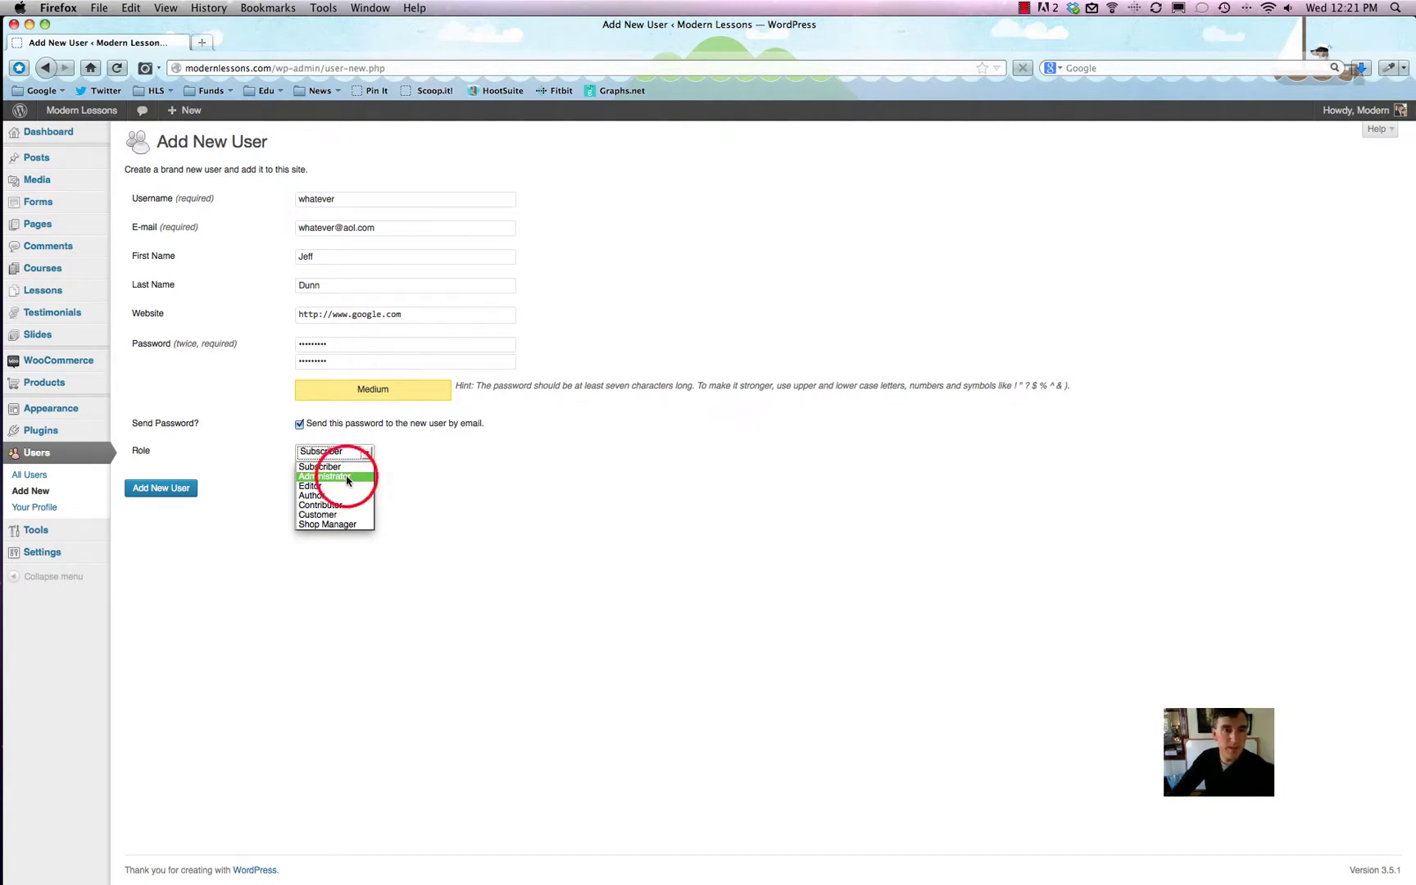
pyautogui.click(343, 451)
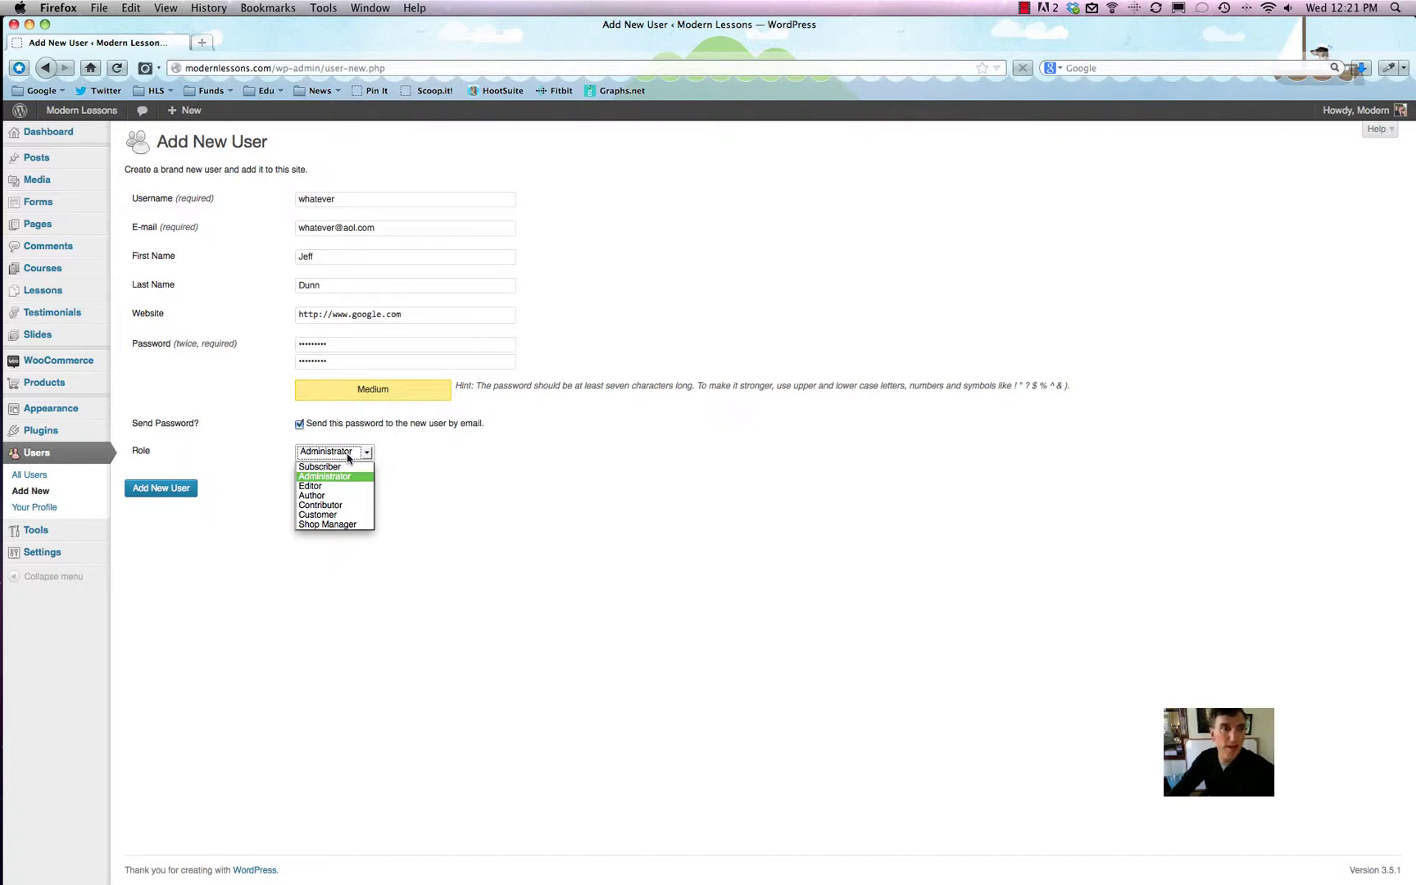
pyautogui.click(347, 486)
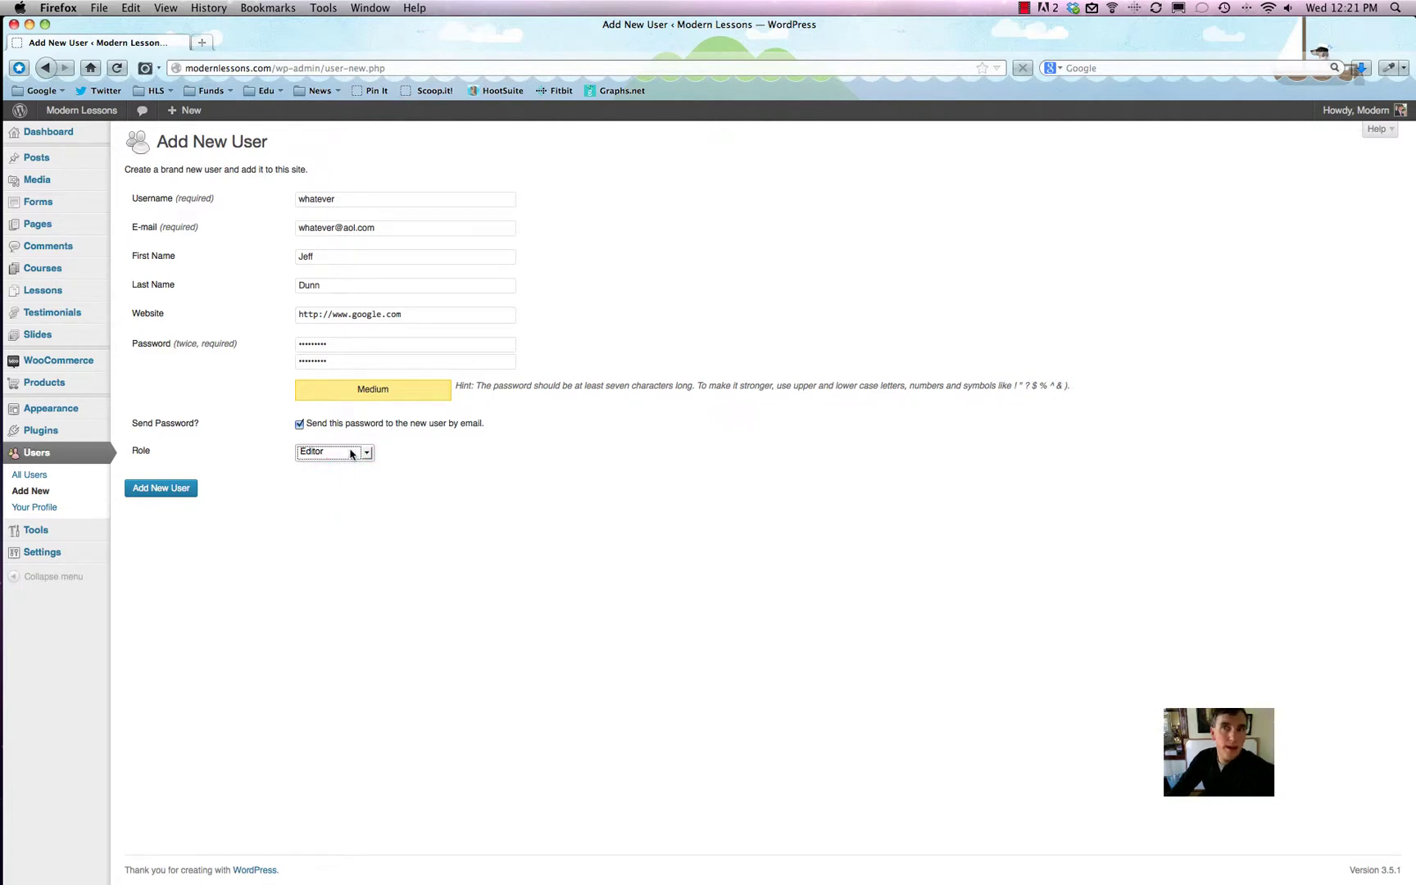
pyautogui.click(347, 459)
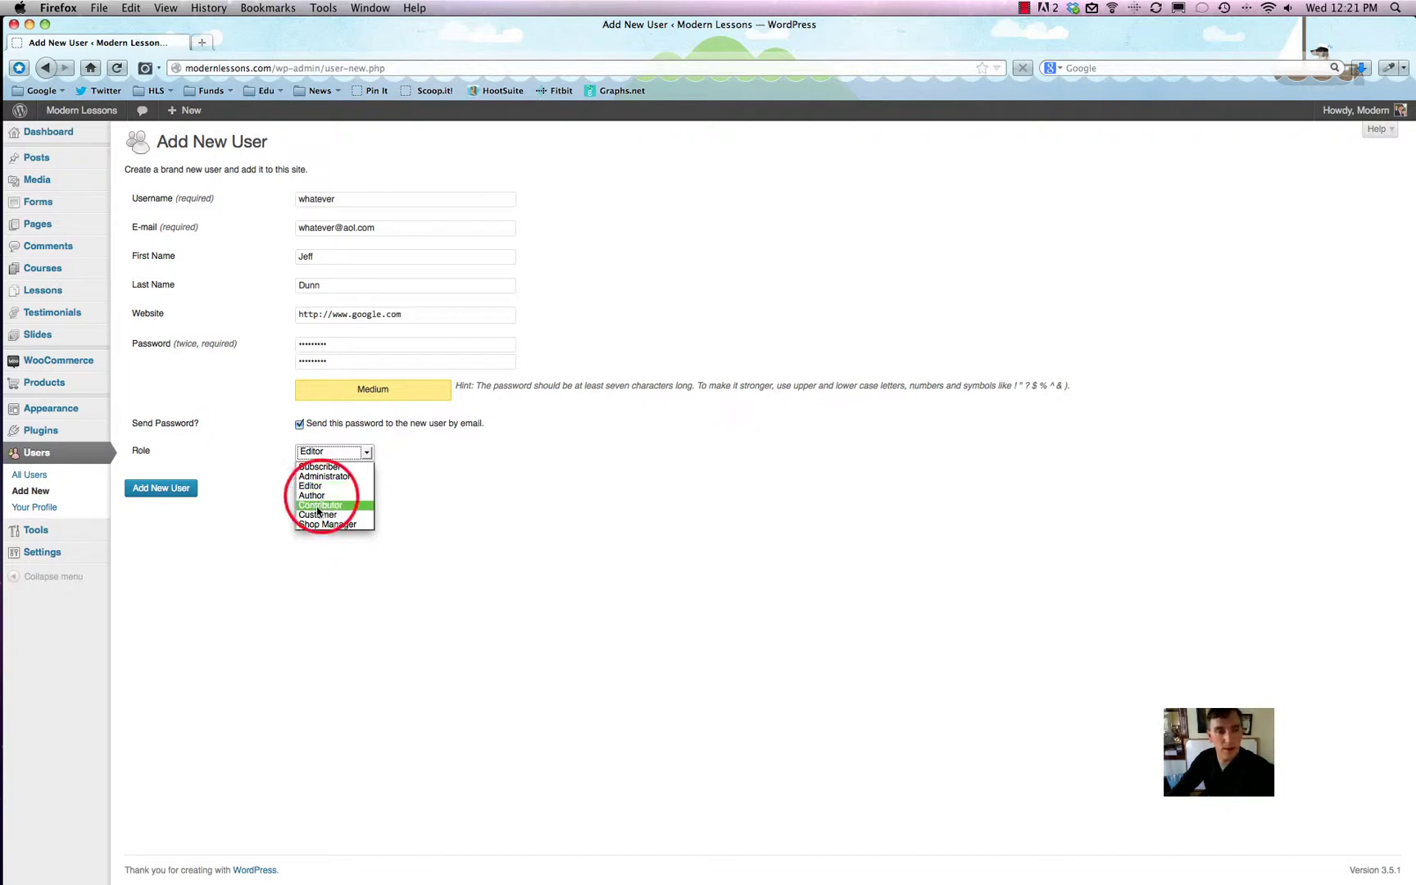
pyautogui.click(319, 496)
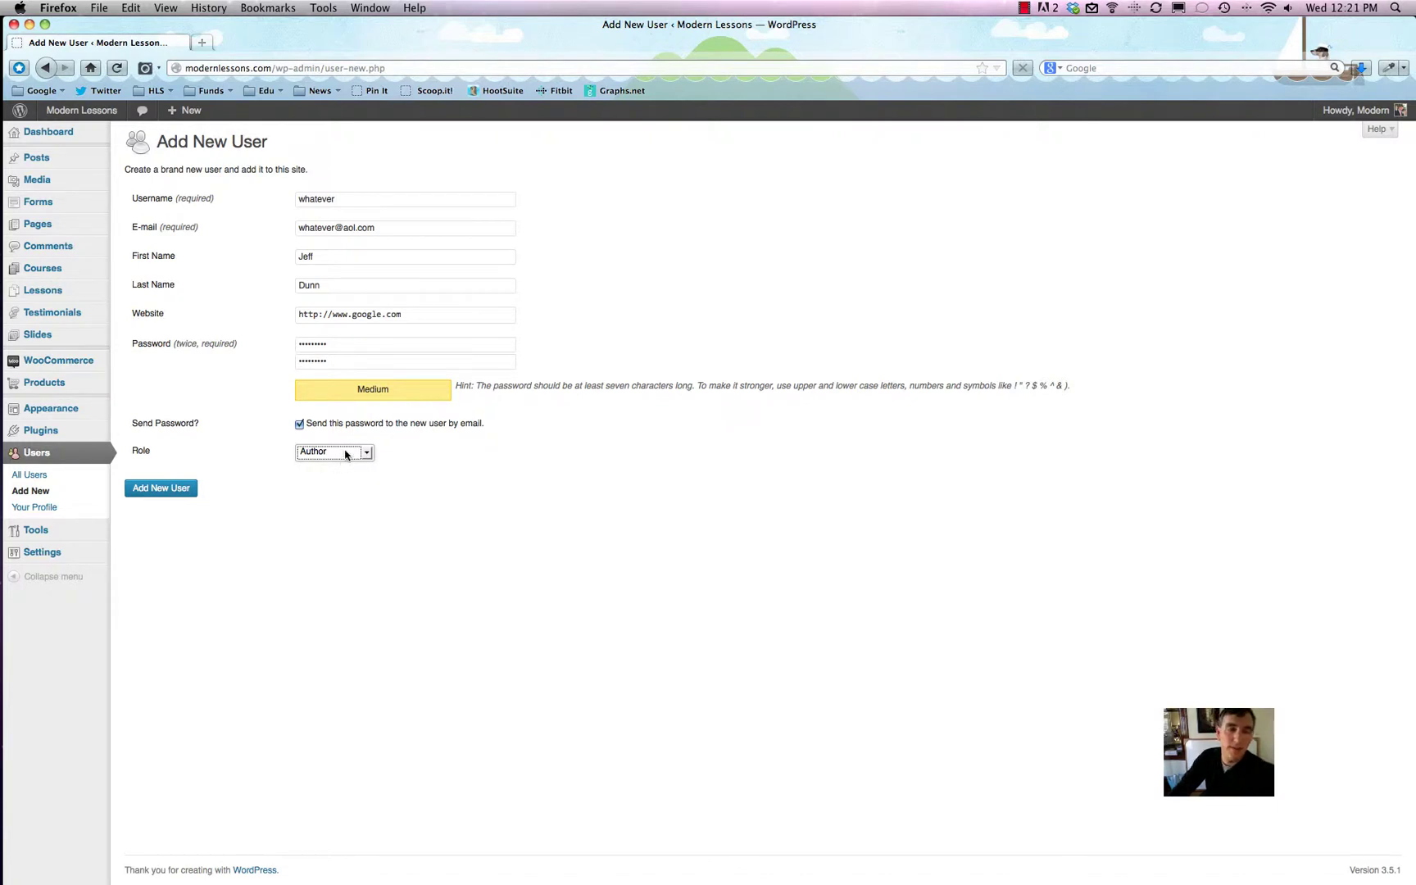
pyautogui.click(345, 454)
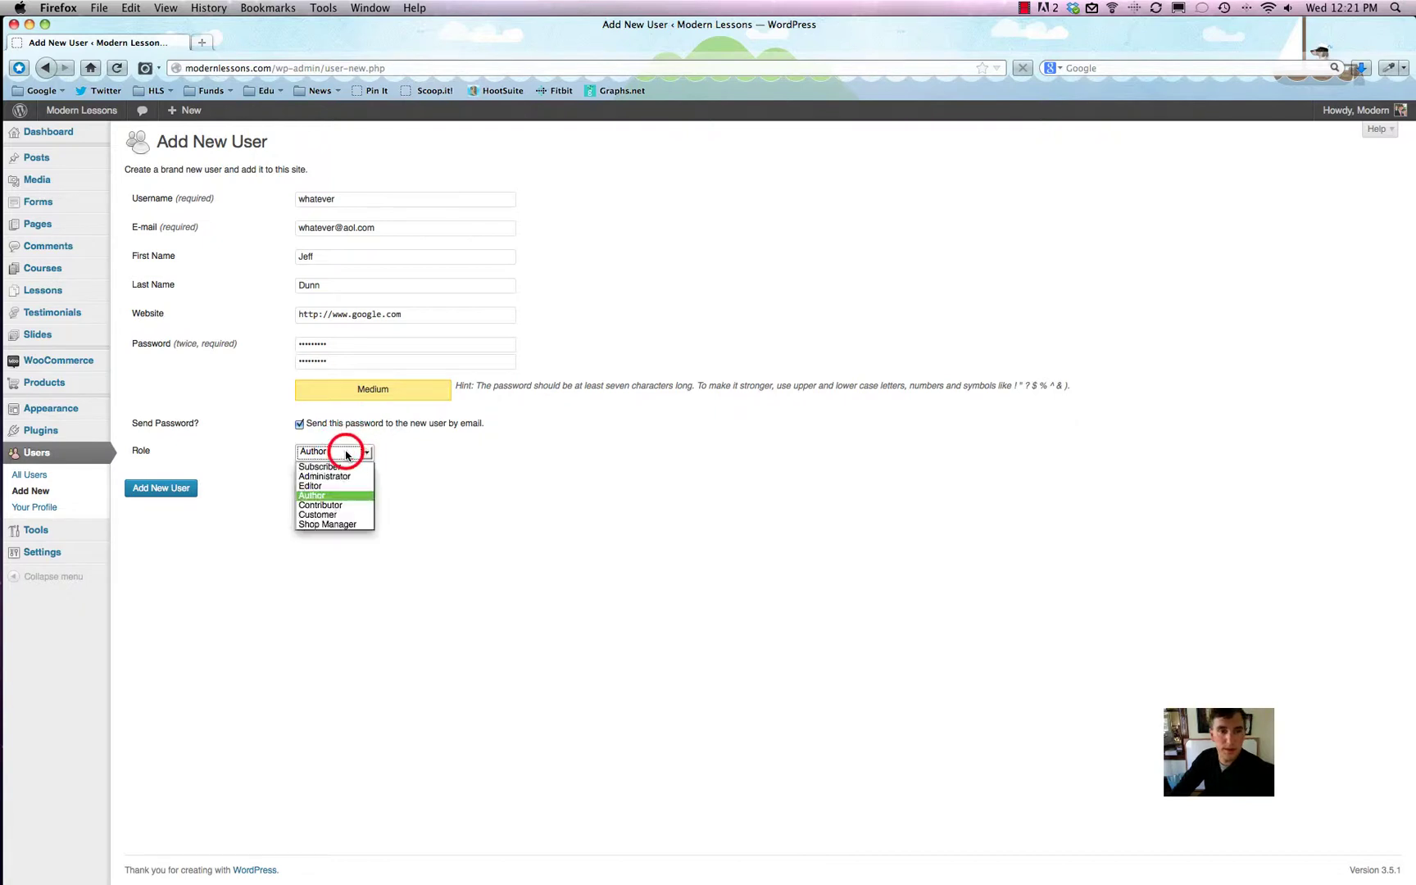
pyautogui.click(355, 506)
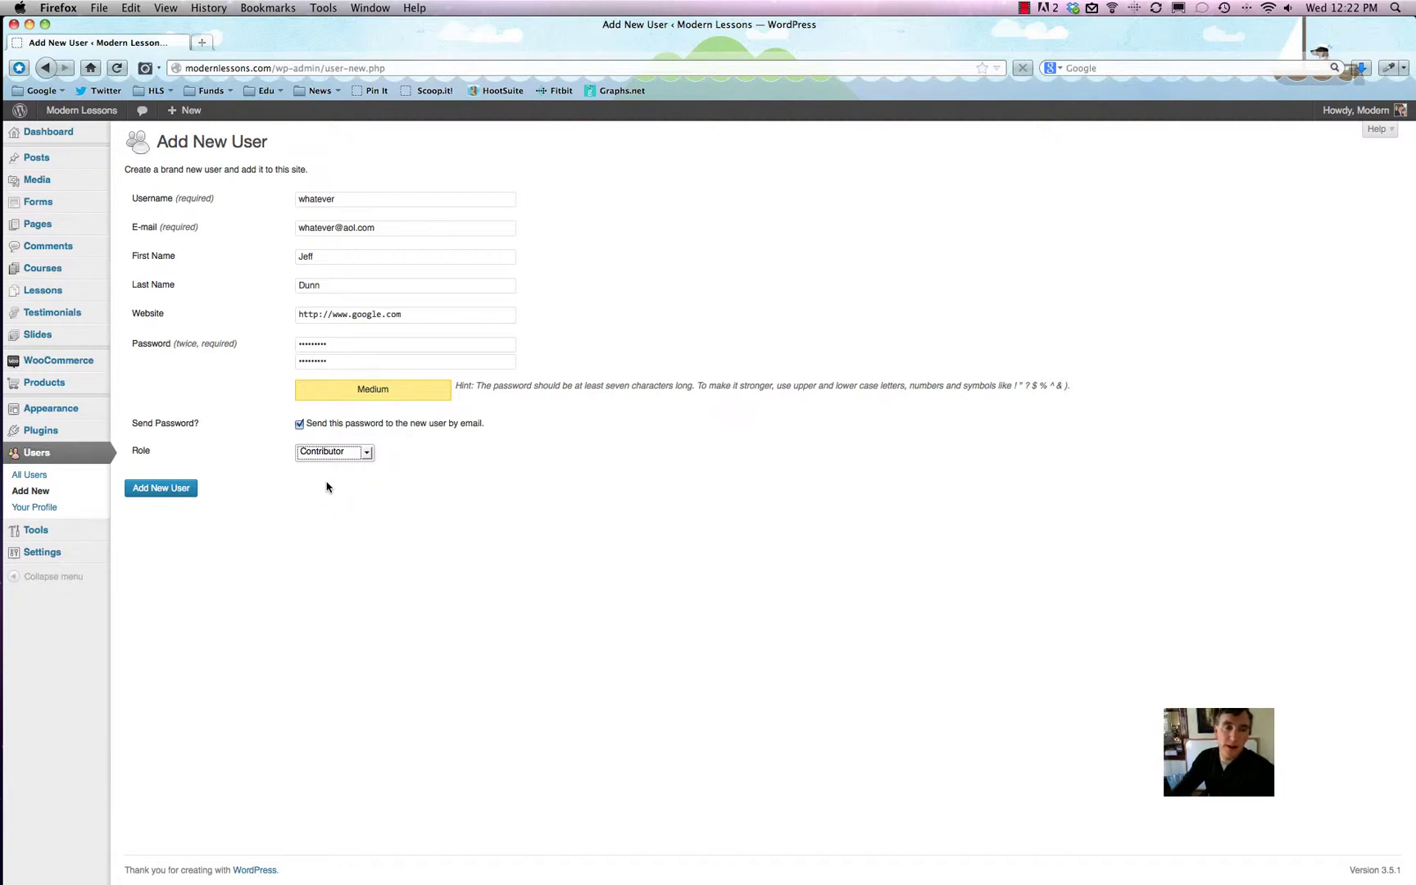
# Step: Change the new user's role from Contributor back to Subscriber
pyautogui.click(326, 487)
pyautogui.click(322, 453)
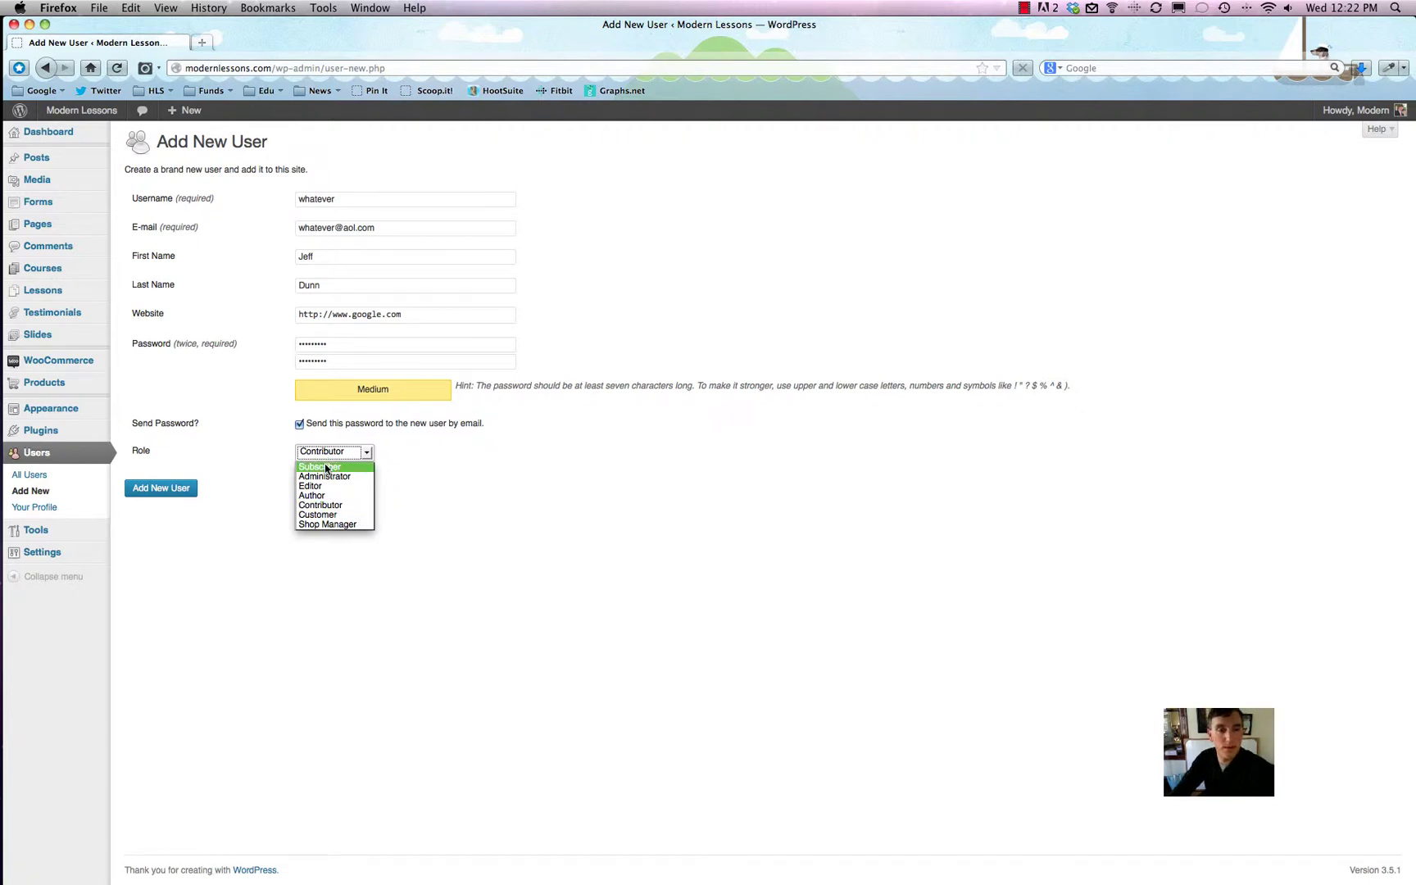
pyautogui.click(338, 467)
pyautogui.click(343, 468)
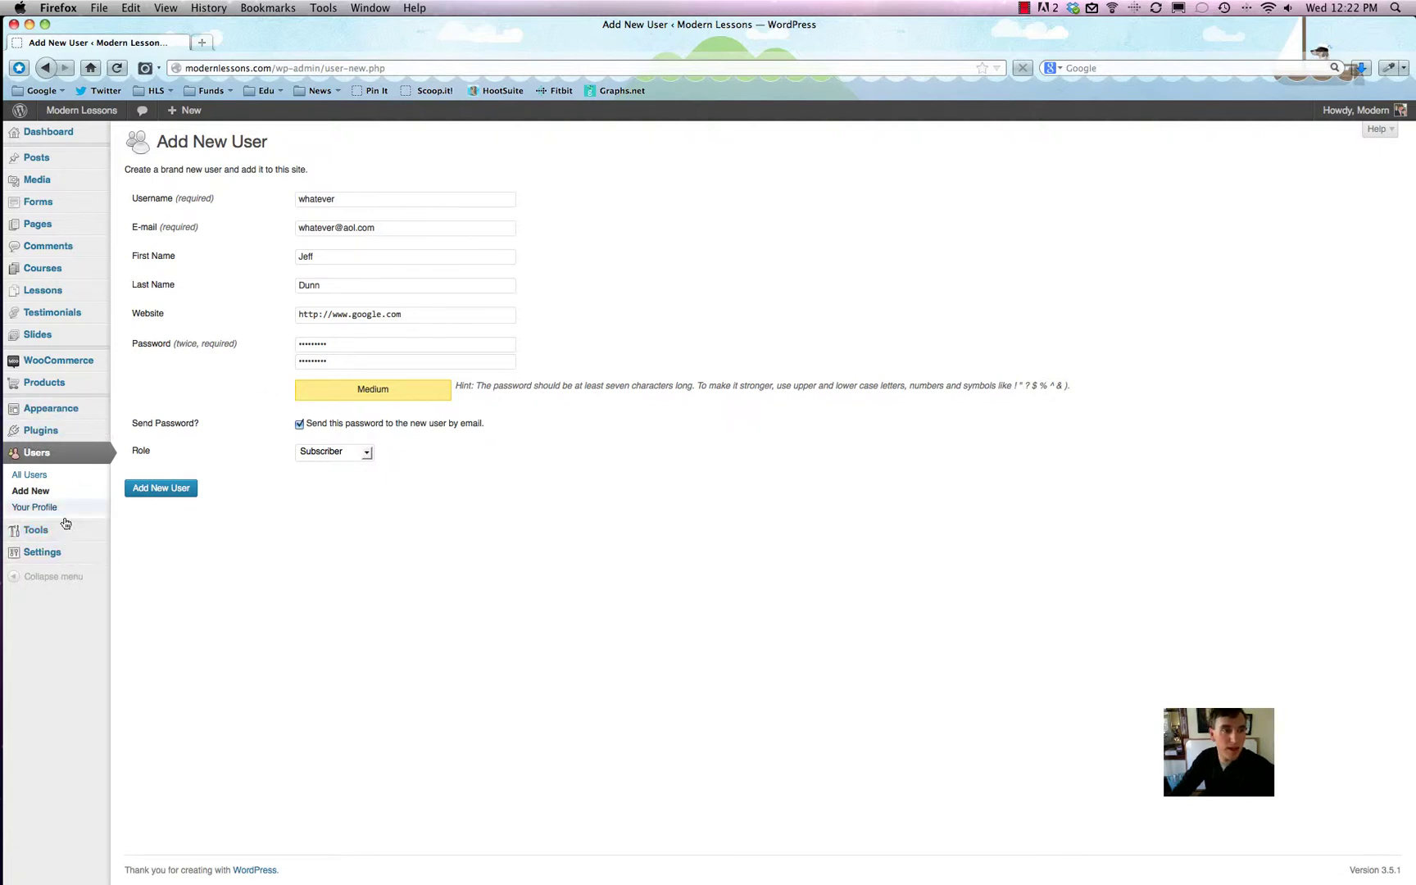
pyautogui.moveTo(54, 186)
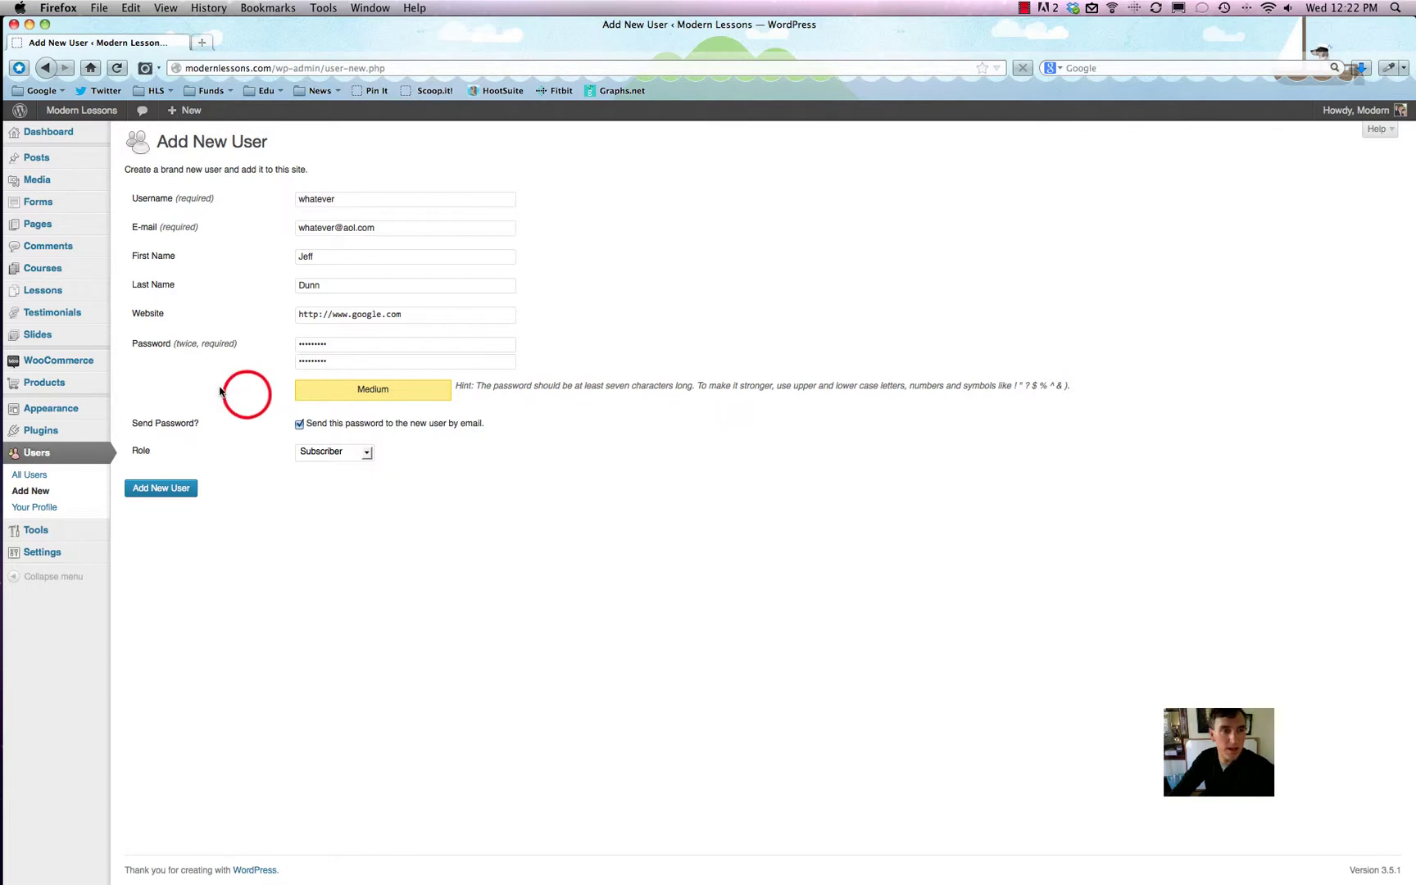
# Step: Submit the form to create the Subscriber account, then open its Edit User profile
pyautogui.click(165, 492)
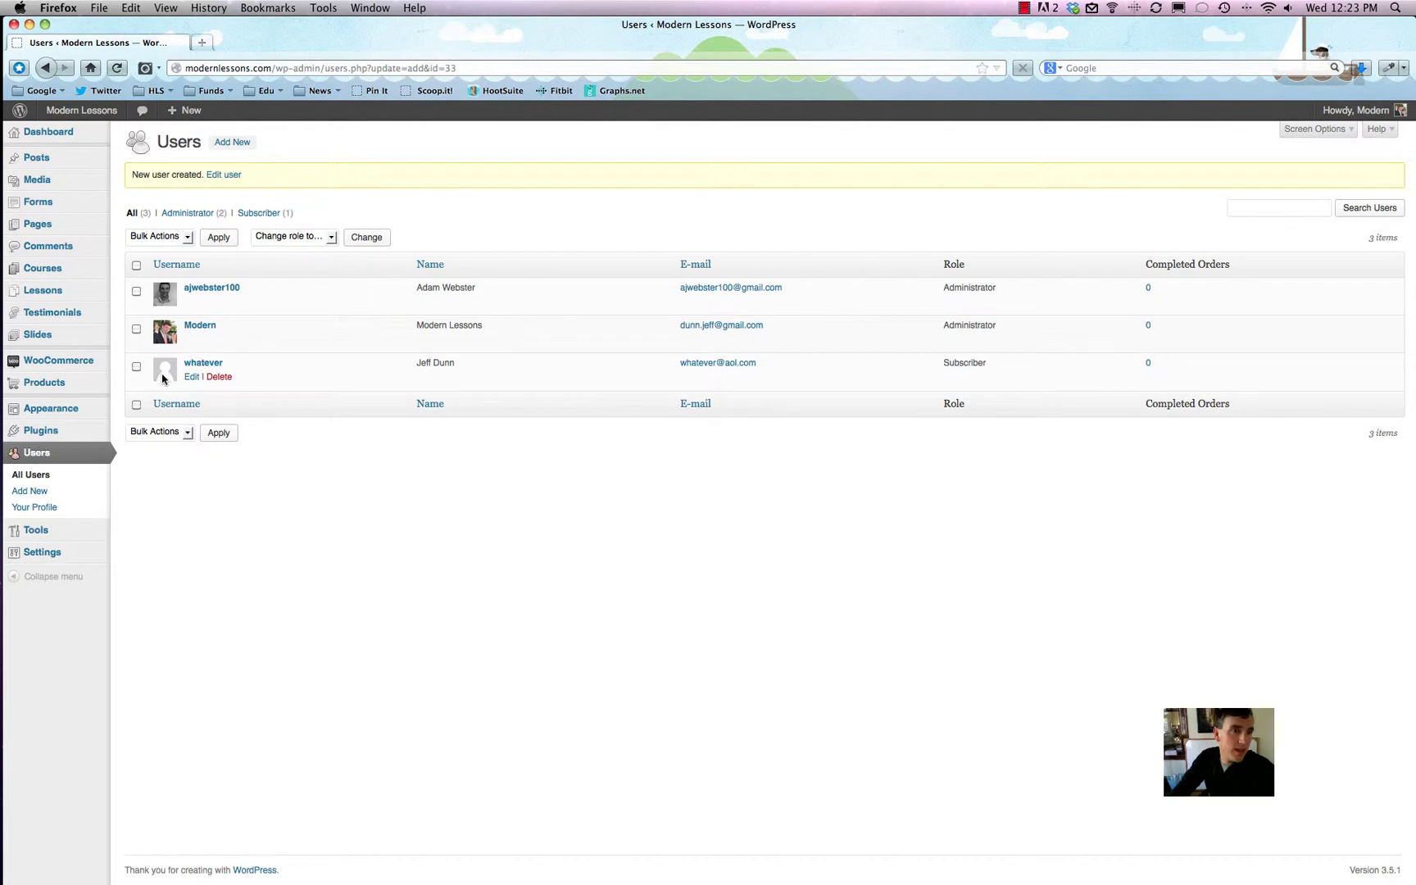
pyautogui.click(193, 376)
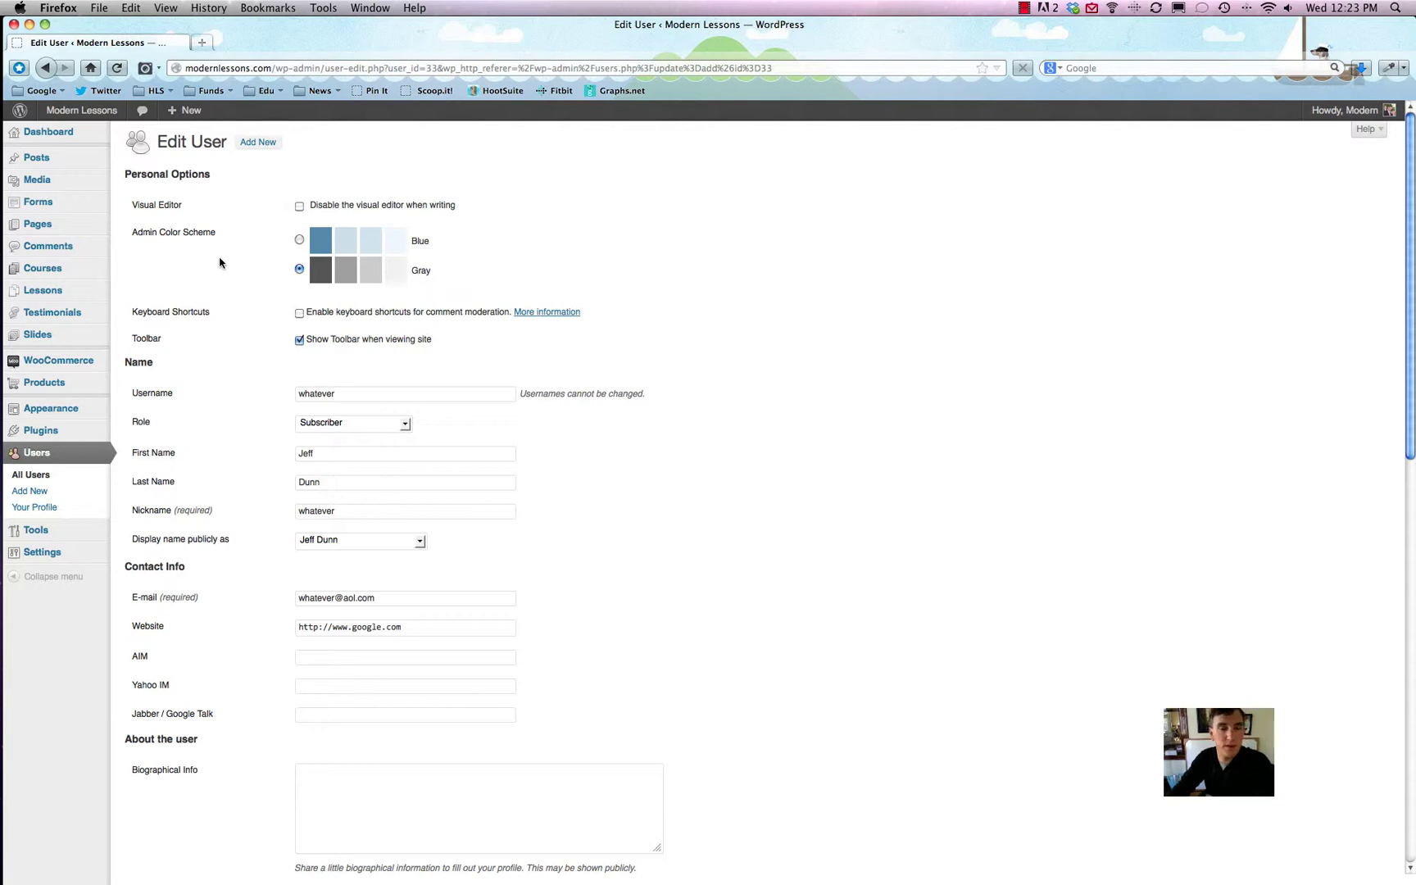
# Step: Scroll down the new user's Edit User page to review the saved details
pyautogui.scroll(-2, 221, 262)
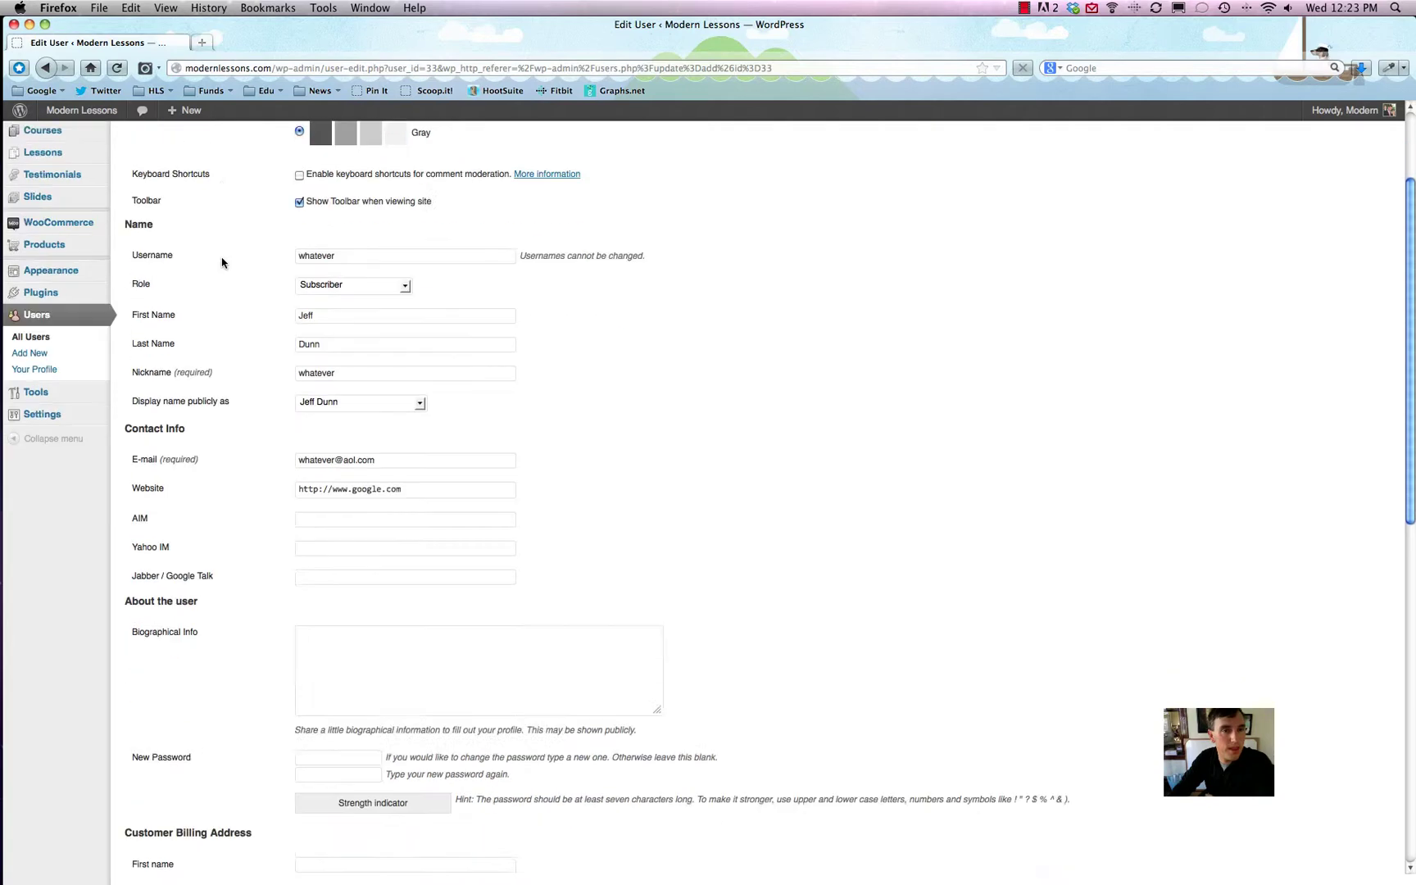
# Step: Load gravatar.com in a new browser tab
pyautogui.scroll(-5, 222, 262)
pyautogui.hotkey('ctrl', 't')
pyautogui.write('gravatar.com')
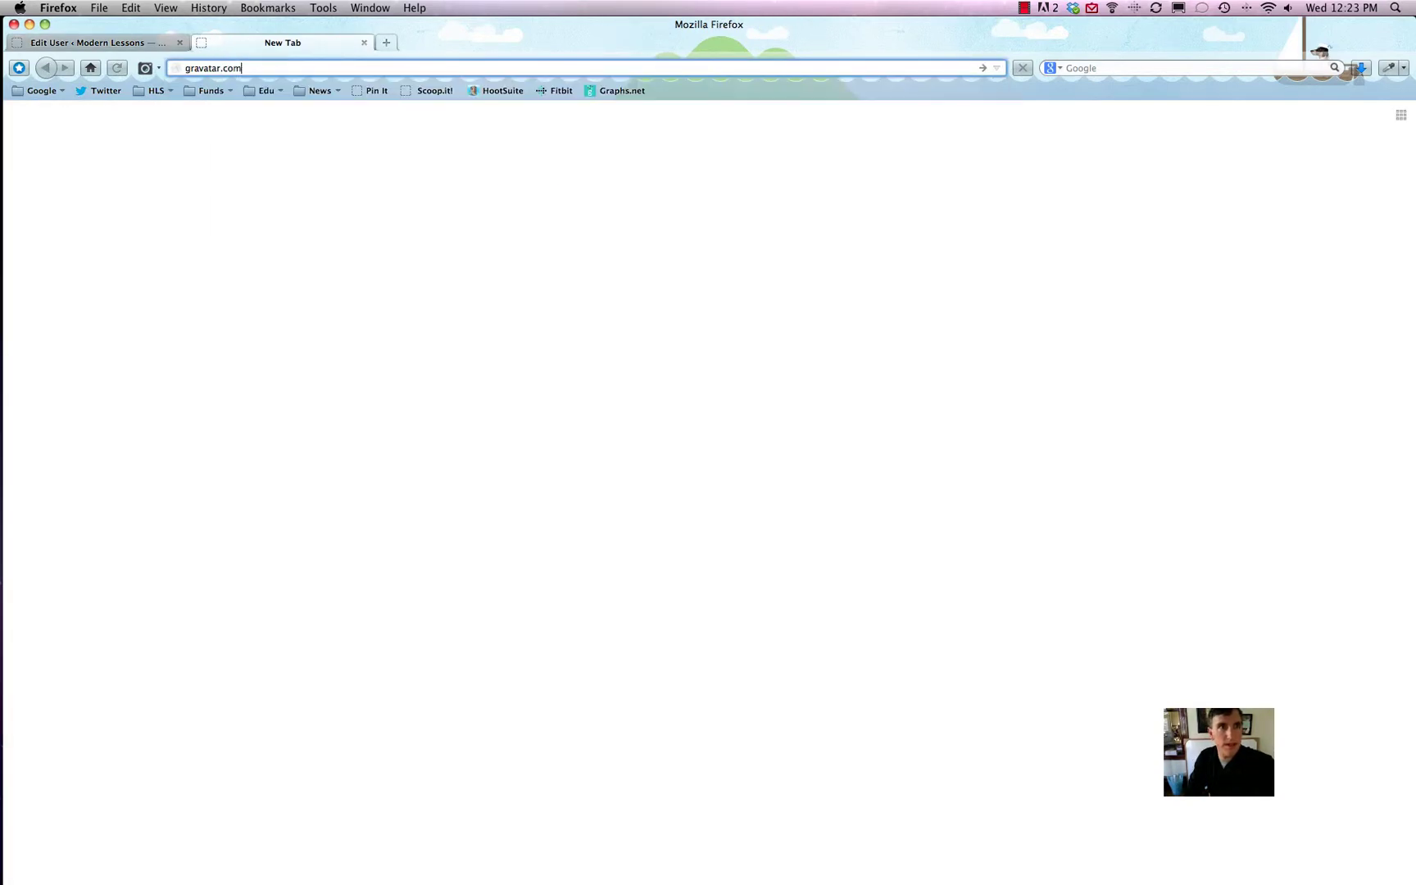
pyautogui.press('Return')
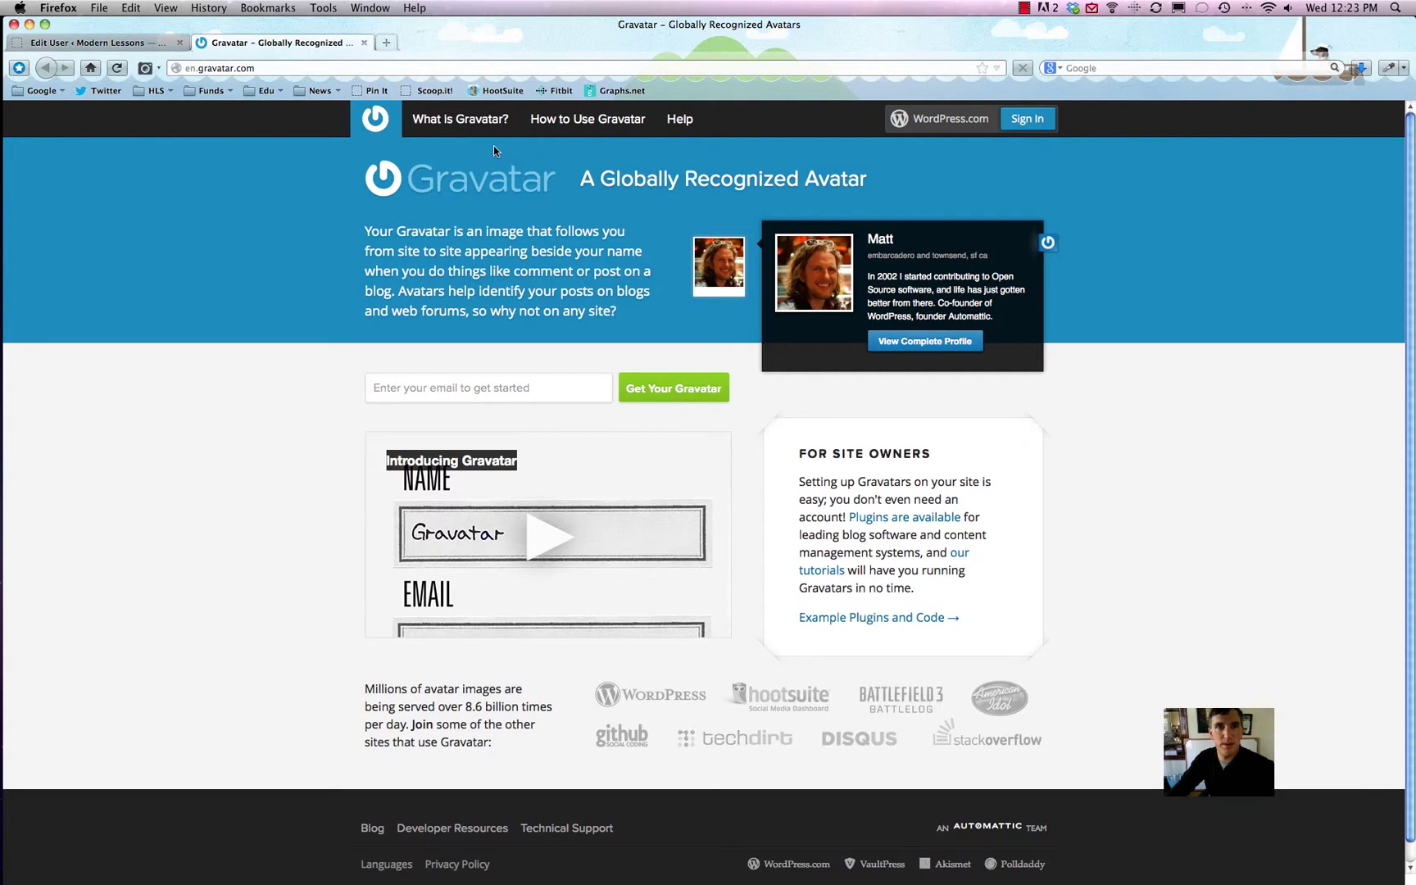
# Step: Close the Gravatar tab and scroll back to the top of the Edit User page
pyautogui.click(364, 43)
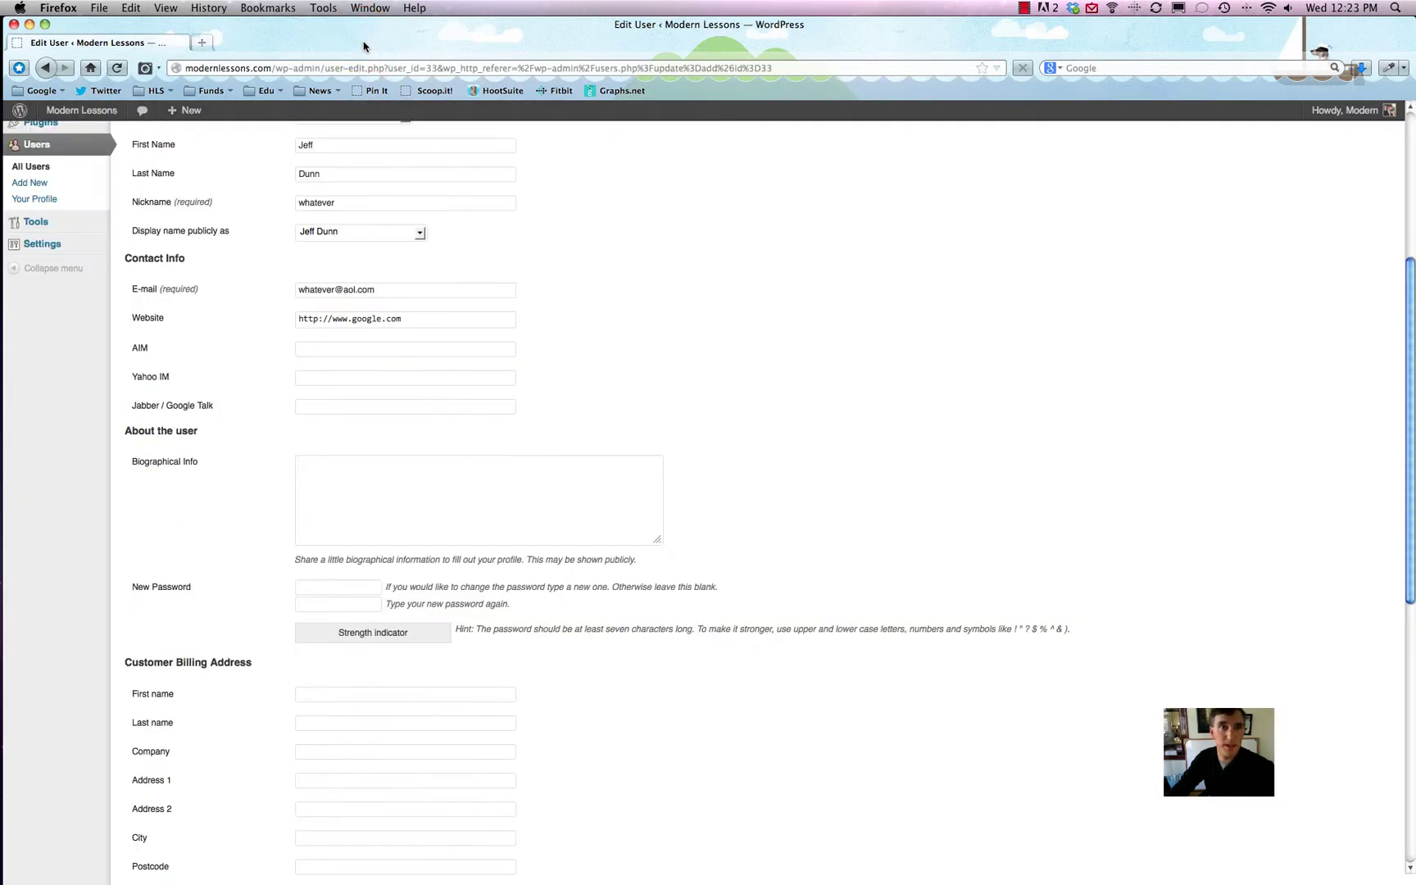
pyautogui.click(244, 316)
pyautogui.click(241, 315)
pyautogui.scroll(3, 242, 314)
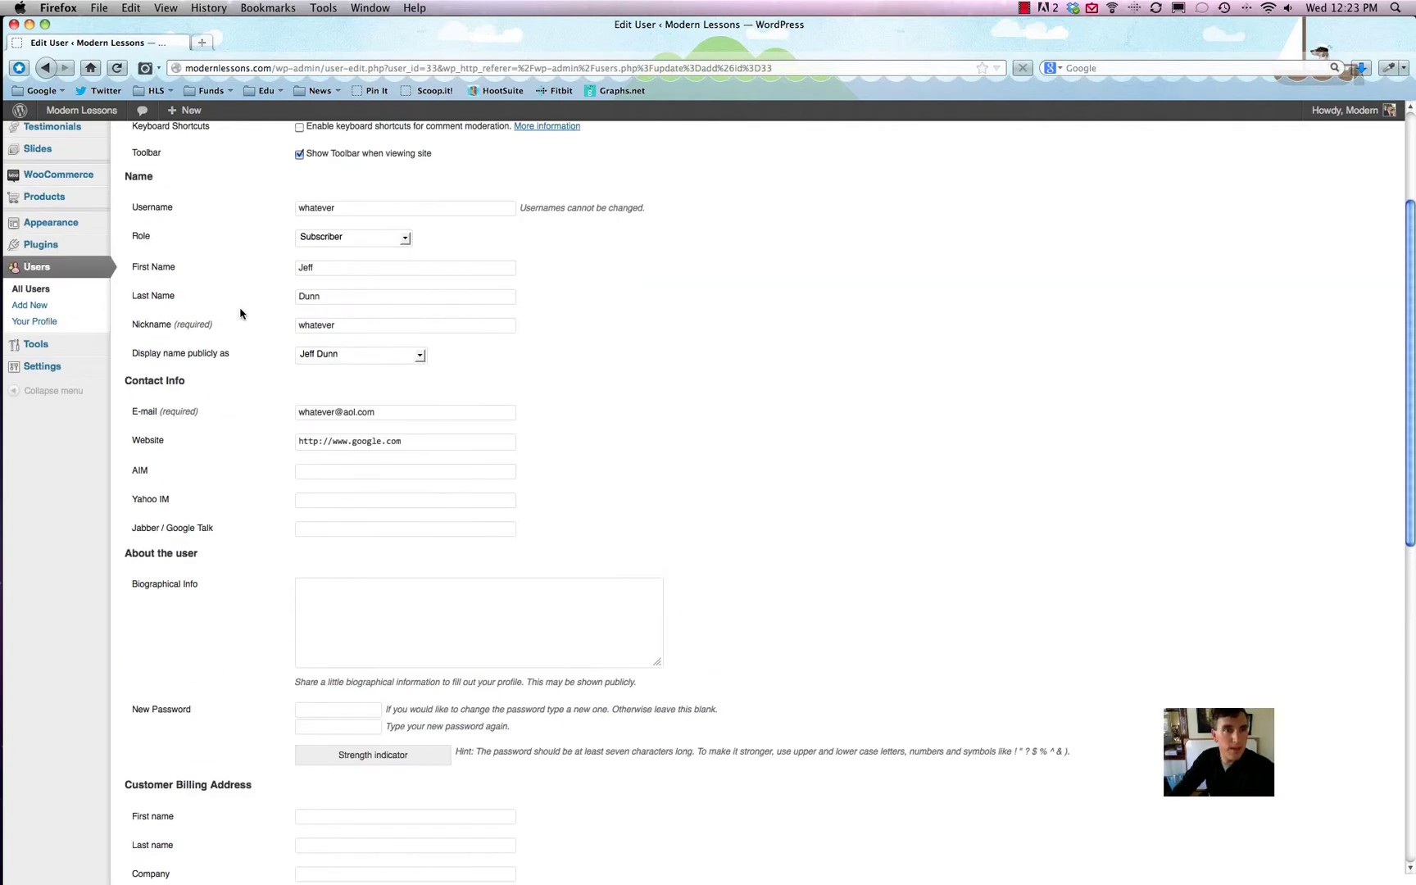
pyautogui.scroll(5, 240, 314)
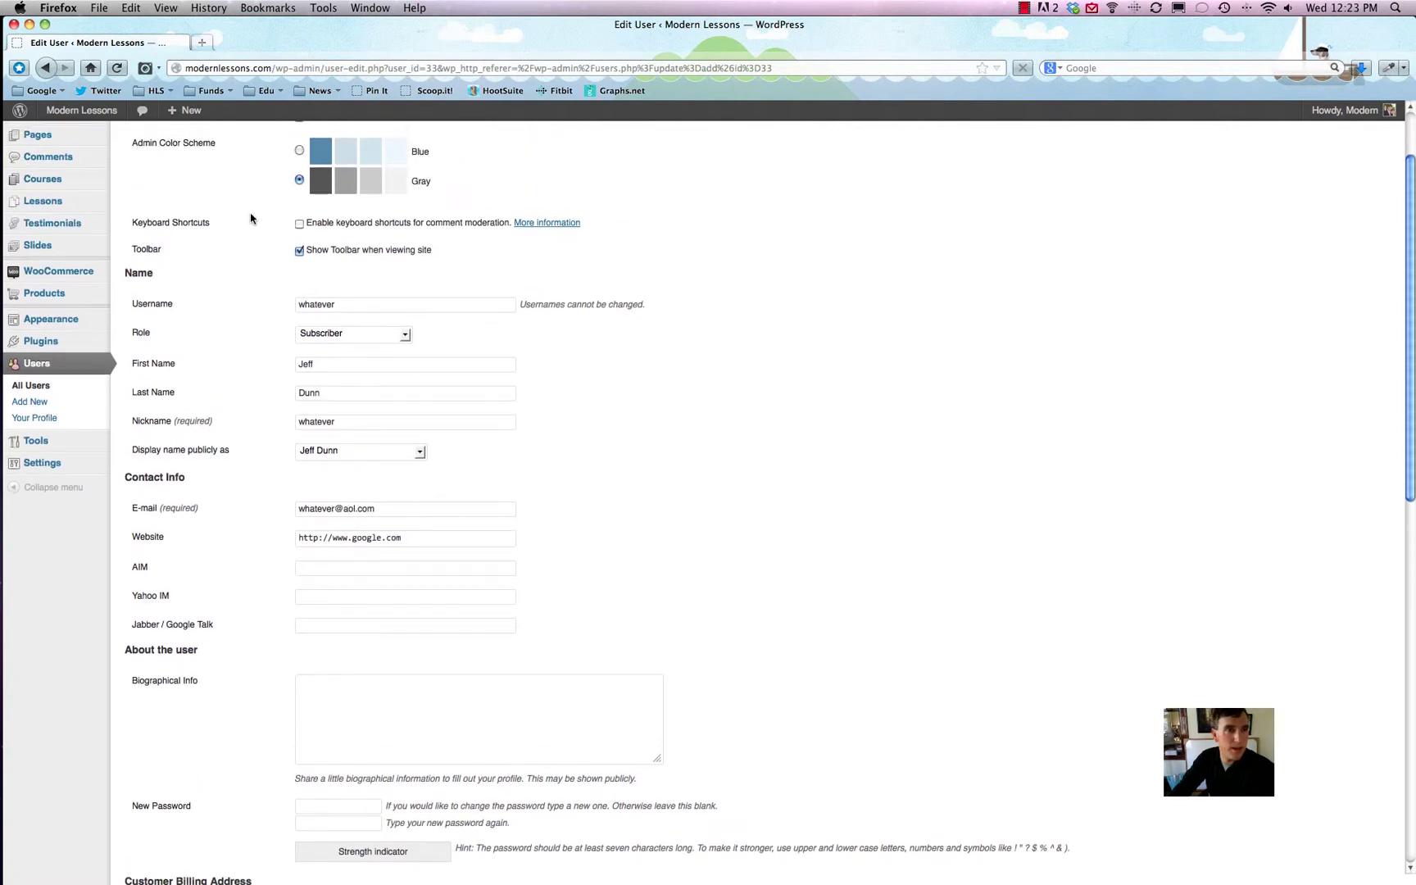
pyautogui.click(251, 218)
pyautogui.click(256, 207)
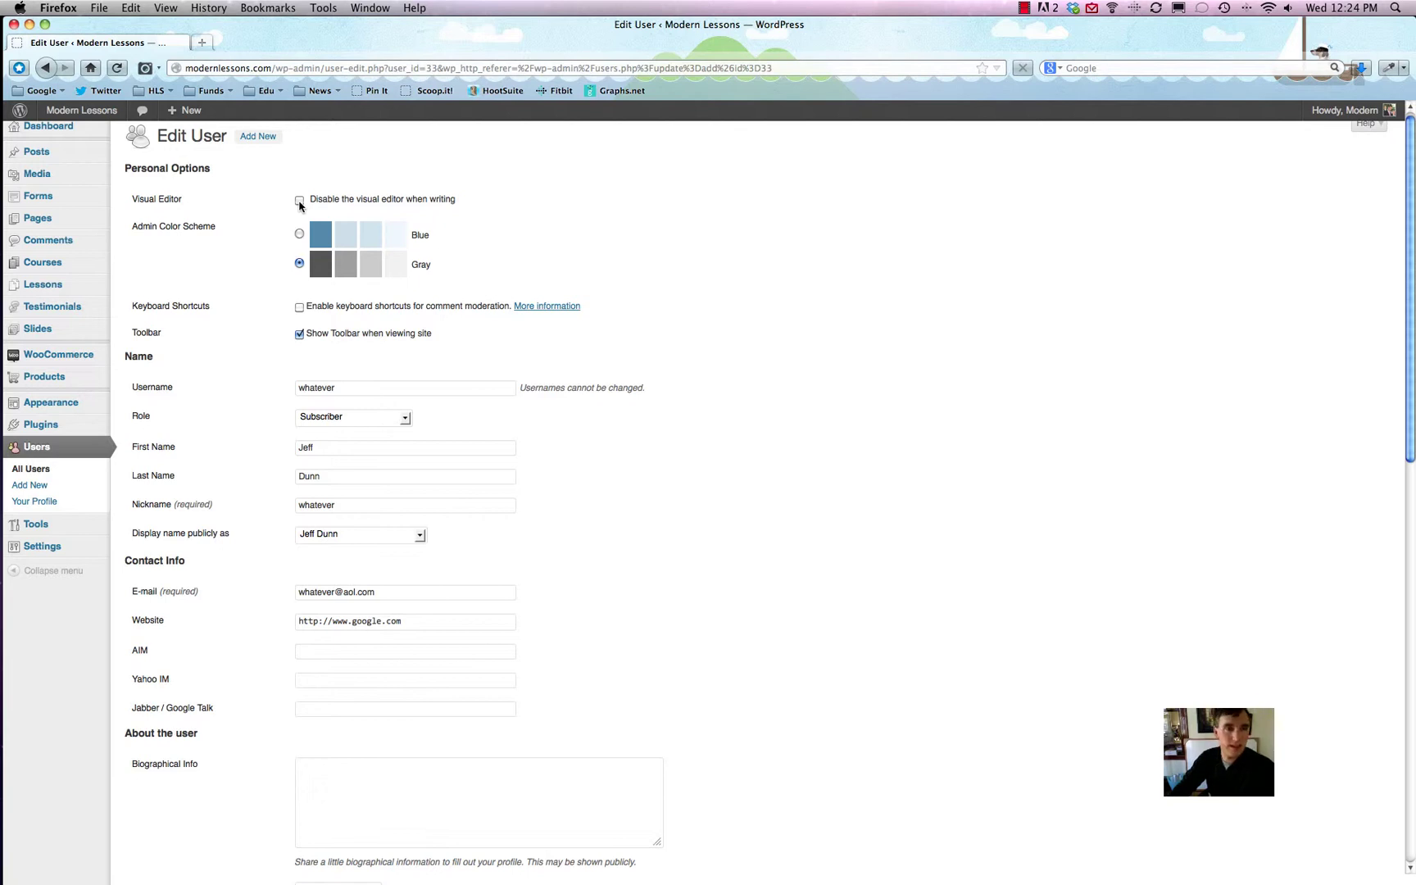
pyautogui.scroll(-2, 297, 197)
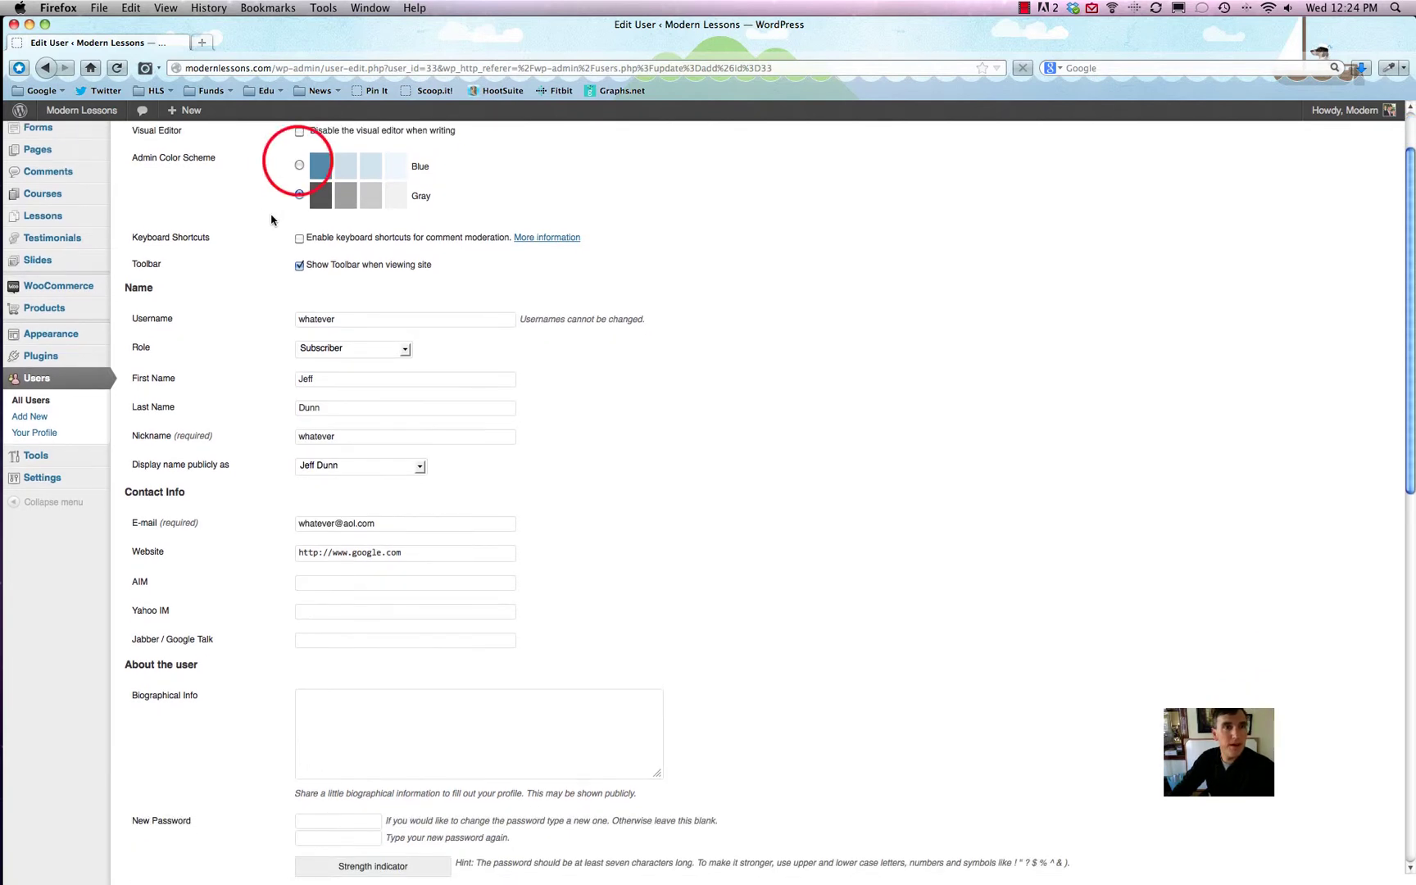
pyautogui.click(298, 194)
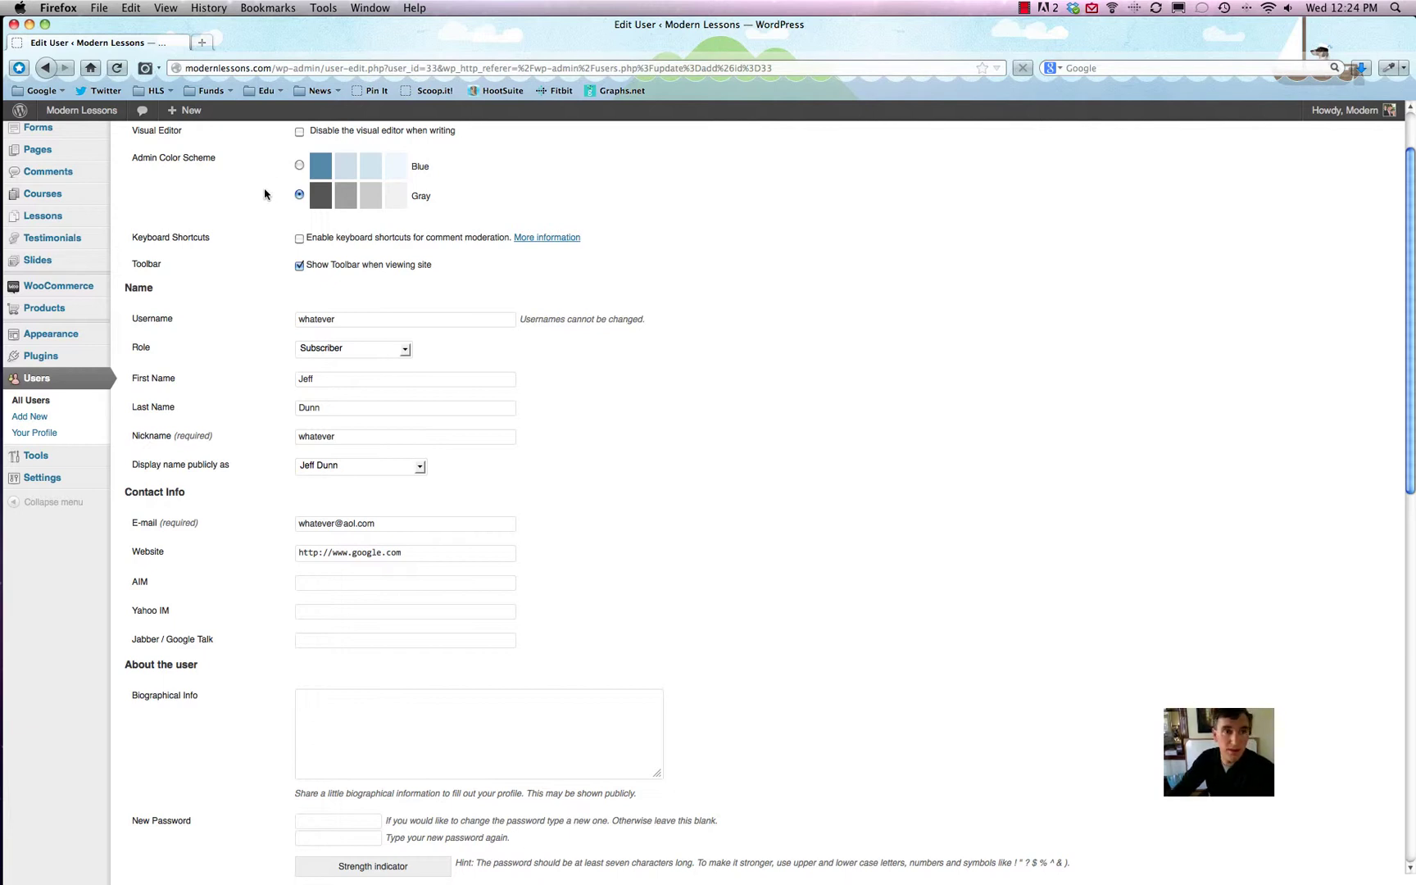
pyautogui.scroll(-1, 264, 194)
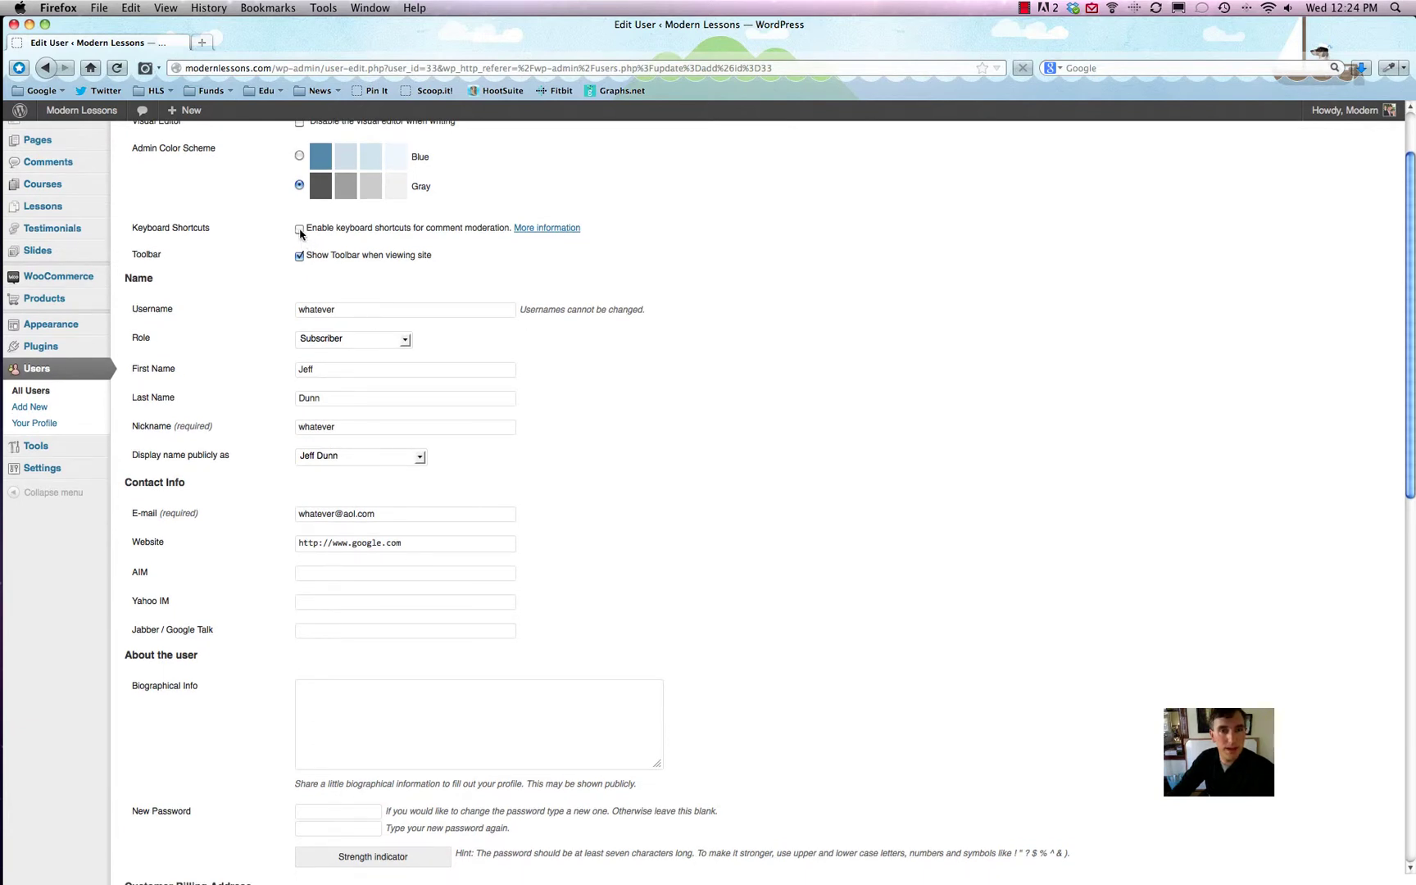
pyautogui.click(559, 230)
pyautogui.moveTo(107, 118)
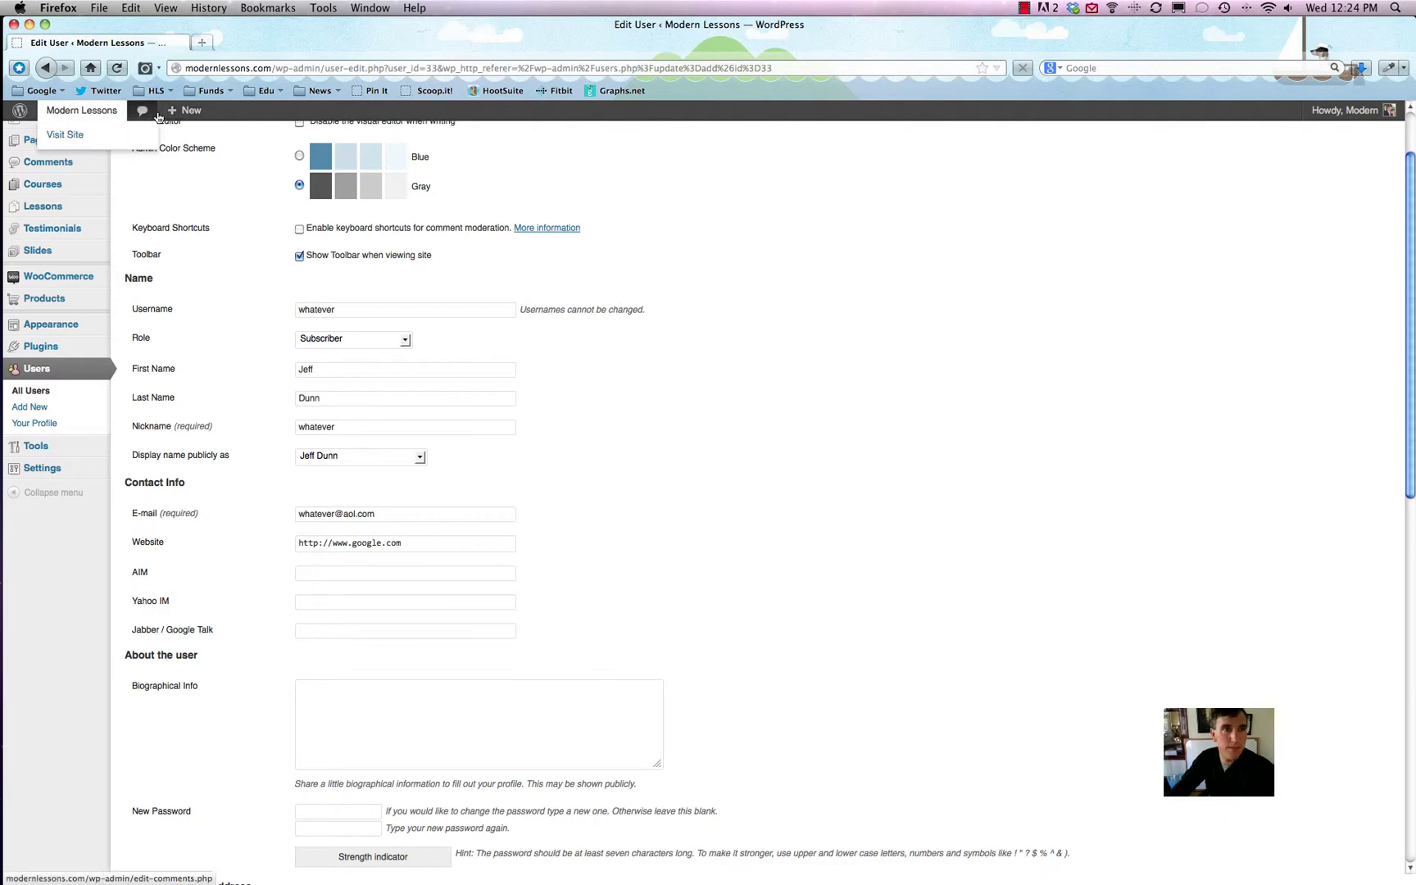
pyautogui.scroll(-8, 253, 261)
pyautogui.scroll(10, 255, 262)
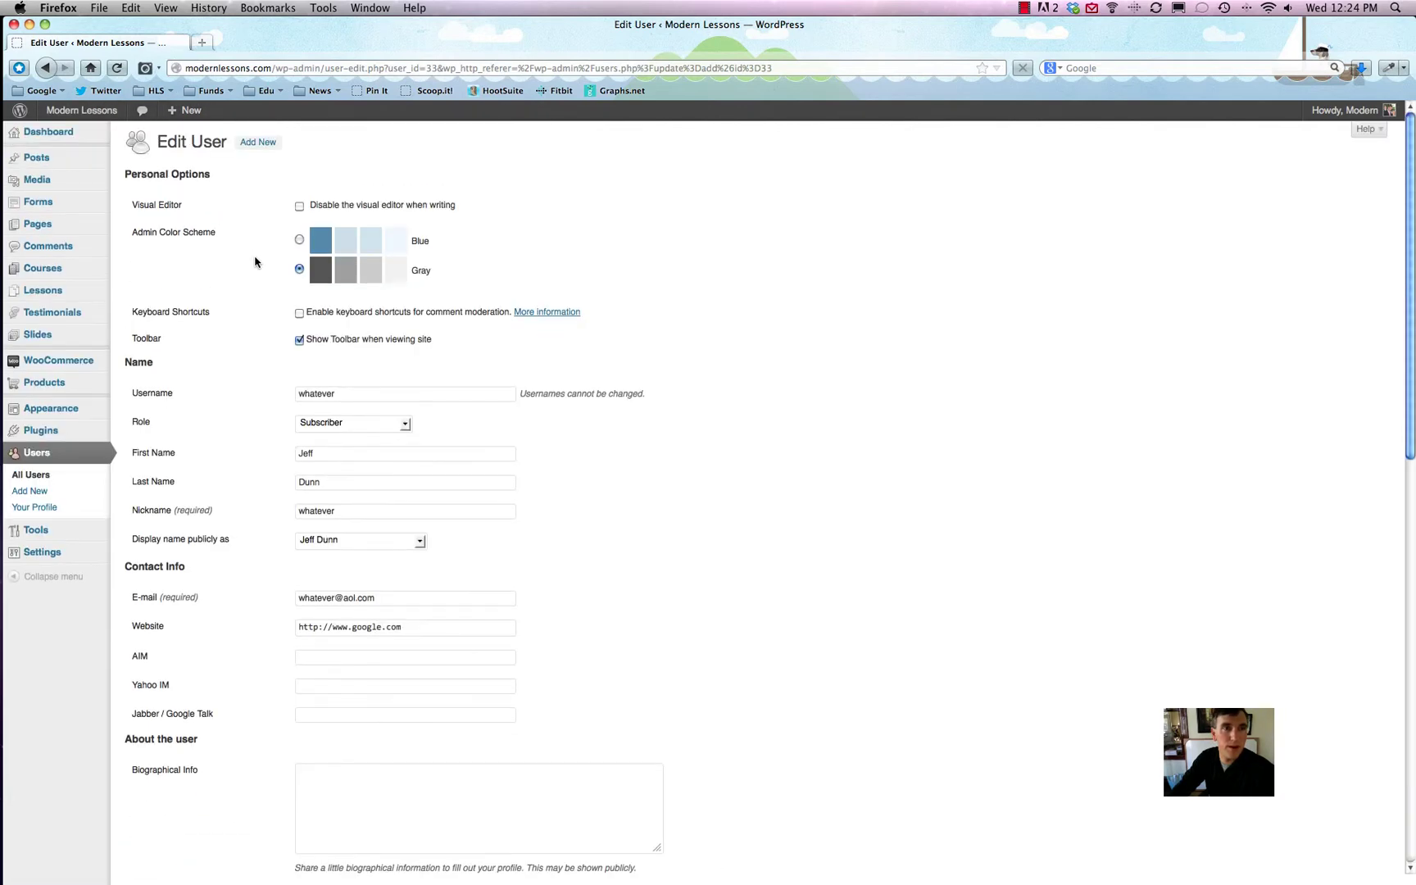
pyautogui.scroll(-1, 254, 262)
pyautogui.click(299, 315)
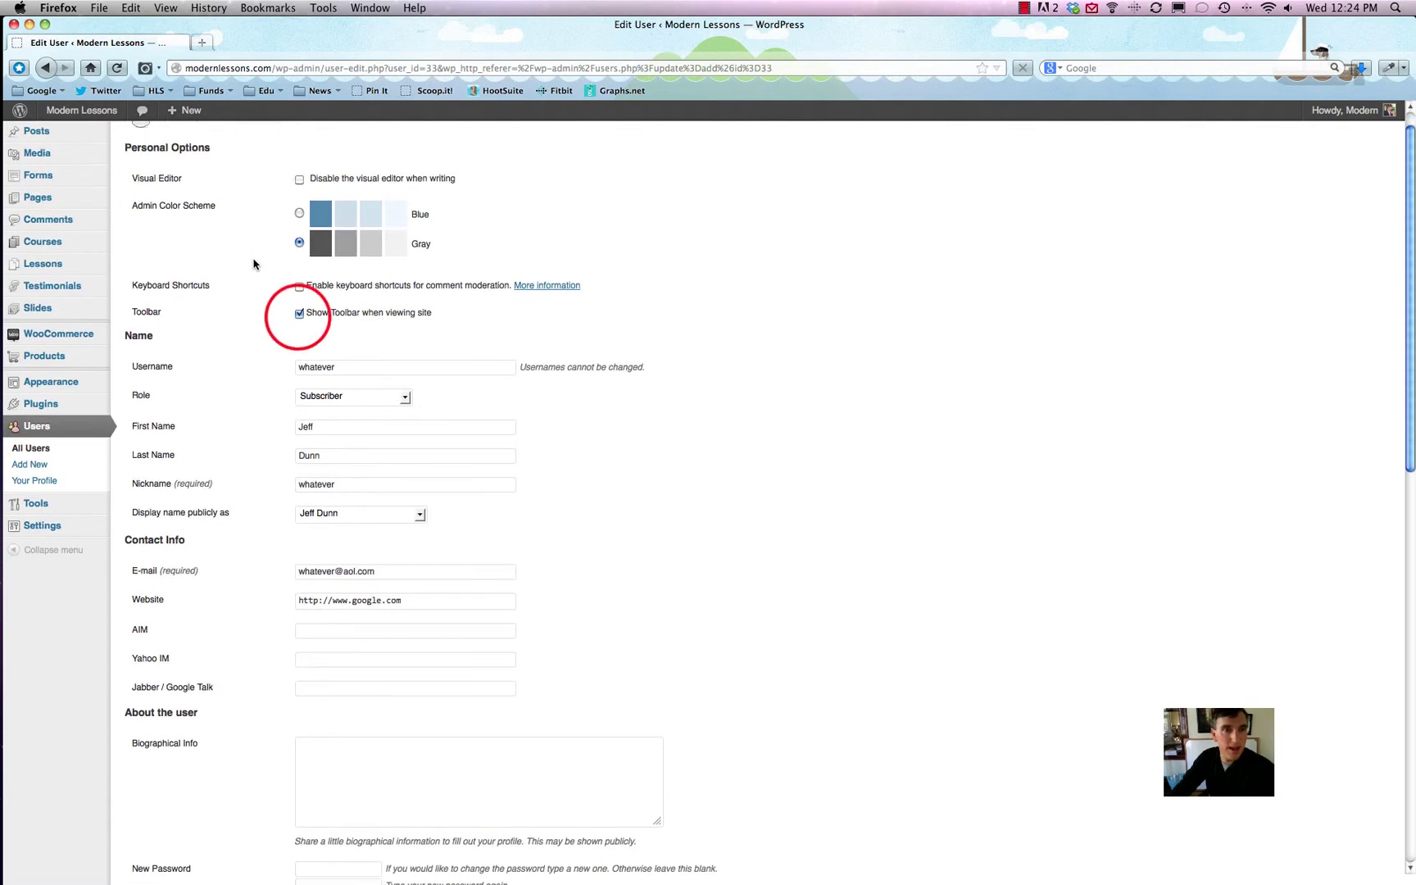
pyautogui.click(299, 315)
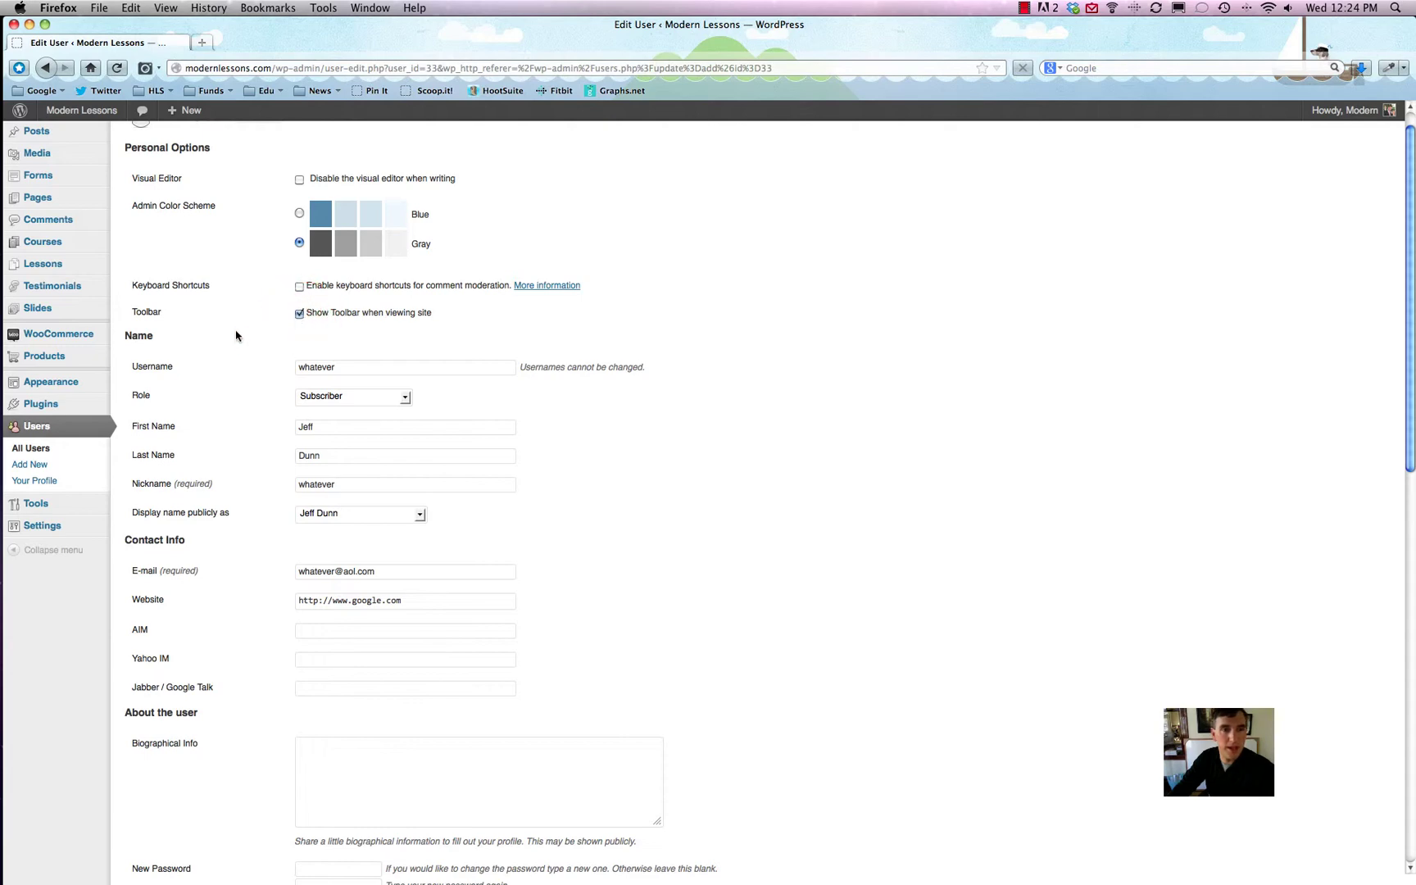
pyautogui.scroll(-5, 237, 332)
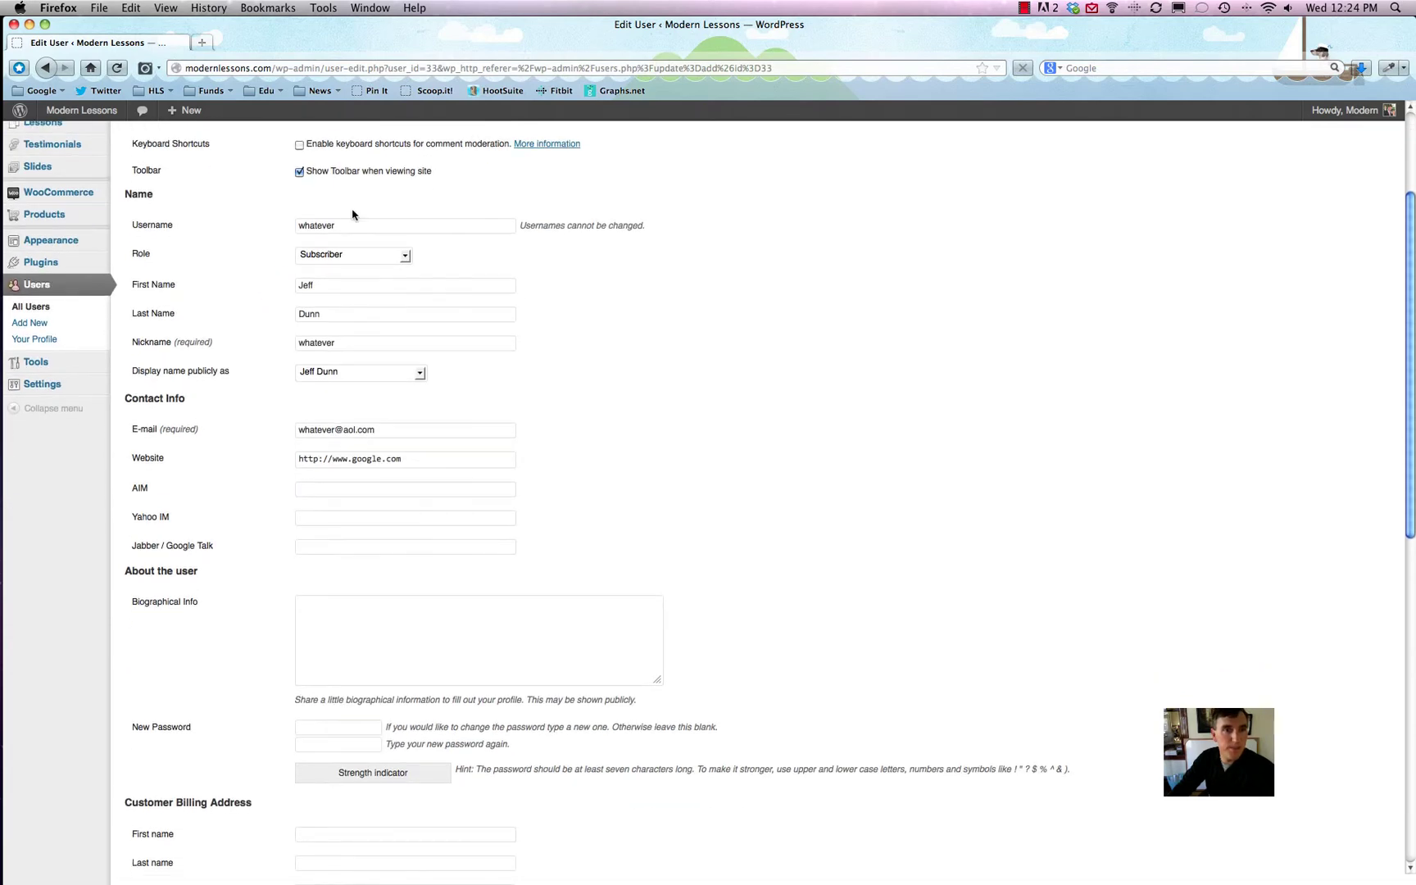
pyautogui.click(320, 229)
# Step: Pick Contributor from the Role dropdown on the Edit User page, replacing Subscriber
pyautogui.click(271, 243)
pyautogui.click(336, 255)
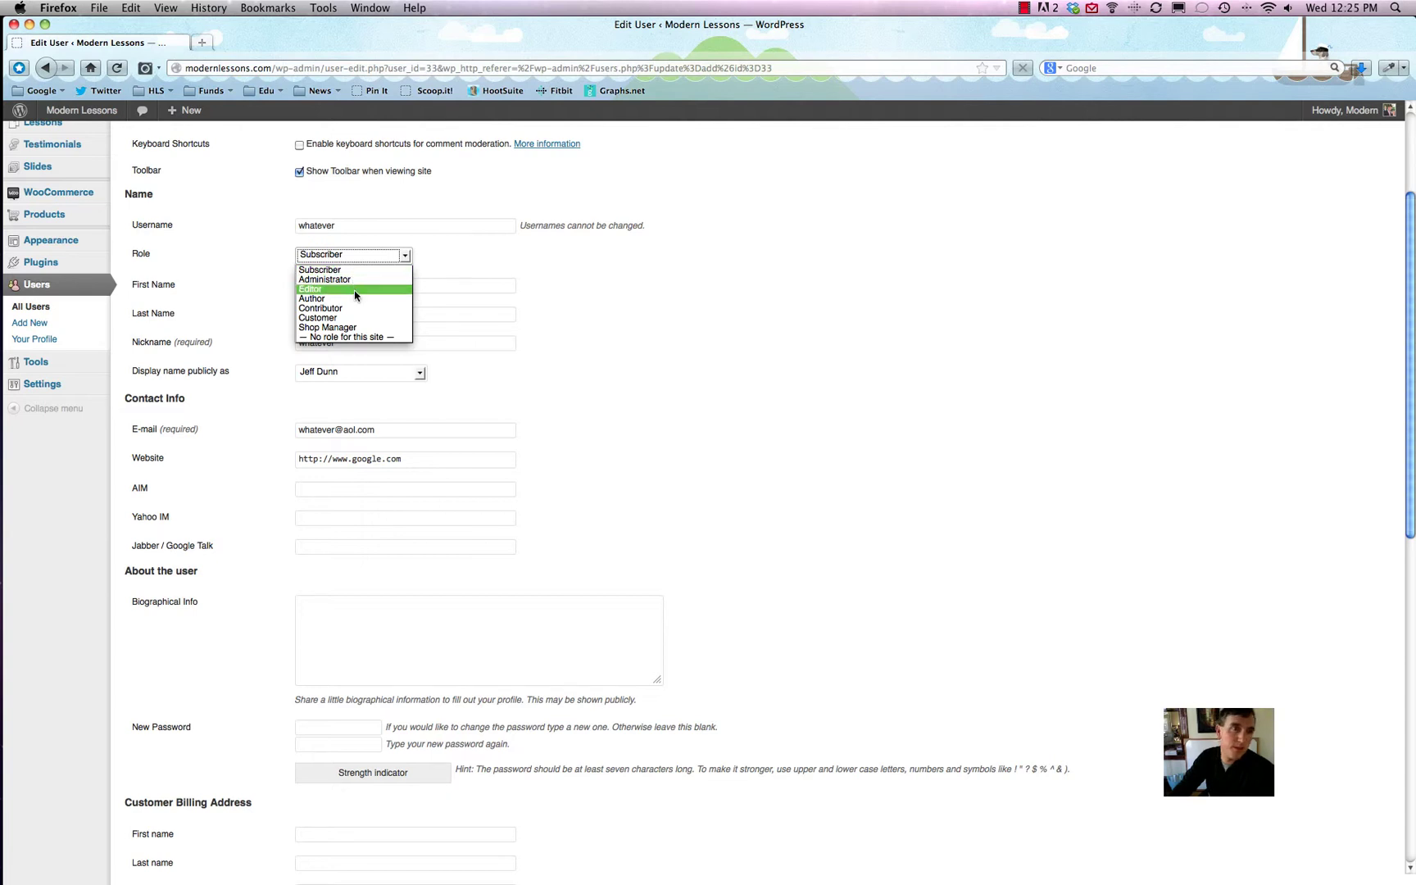
pyautogui.click(342, 310)
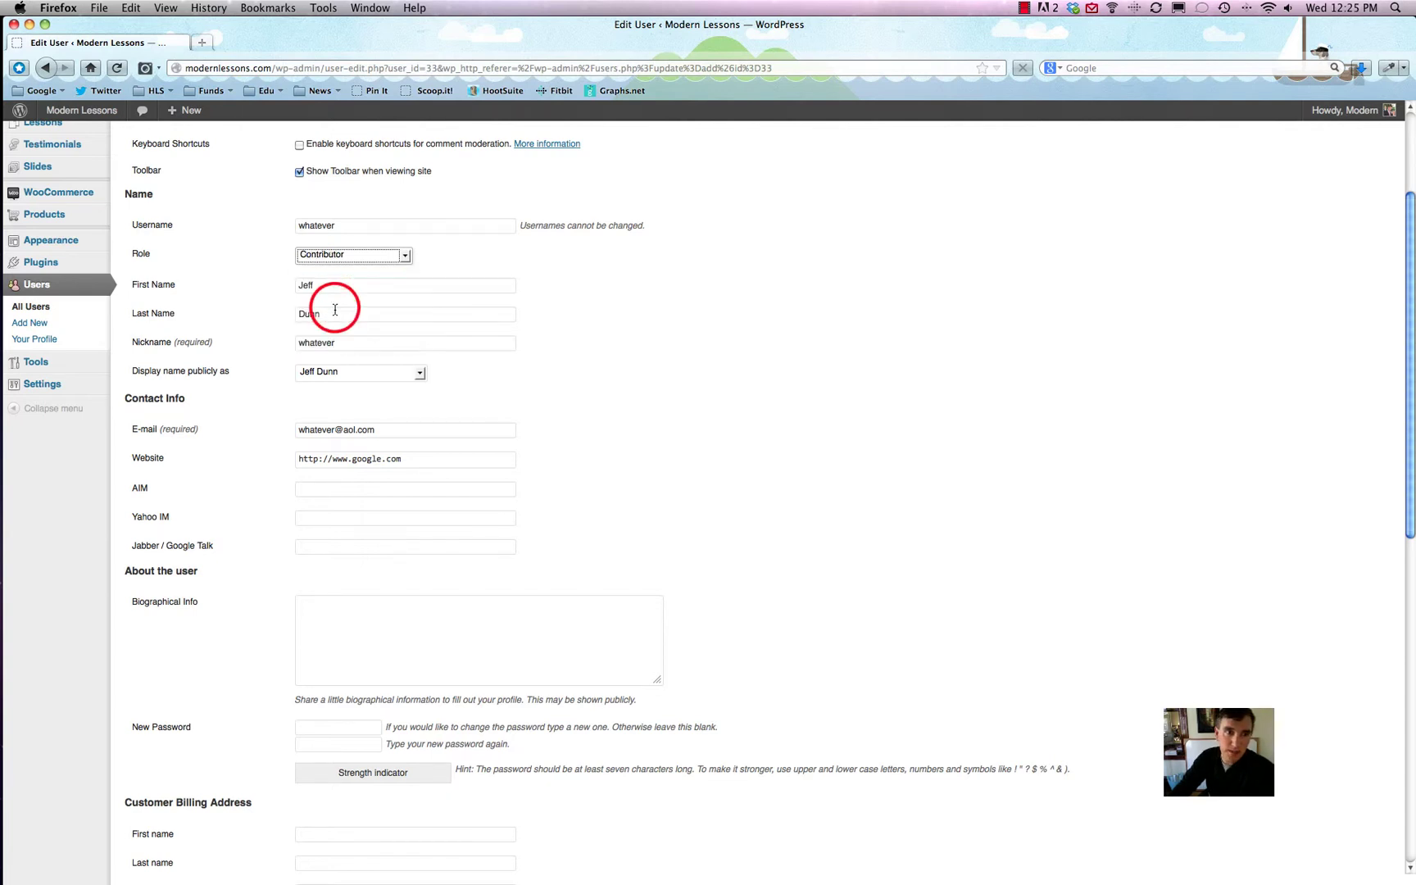
pyautogui.click(341, 256)
pyautogui.click(246, 293)
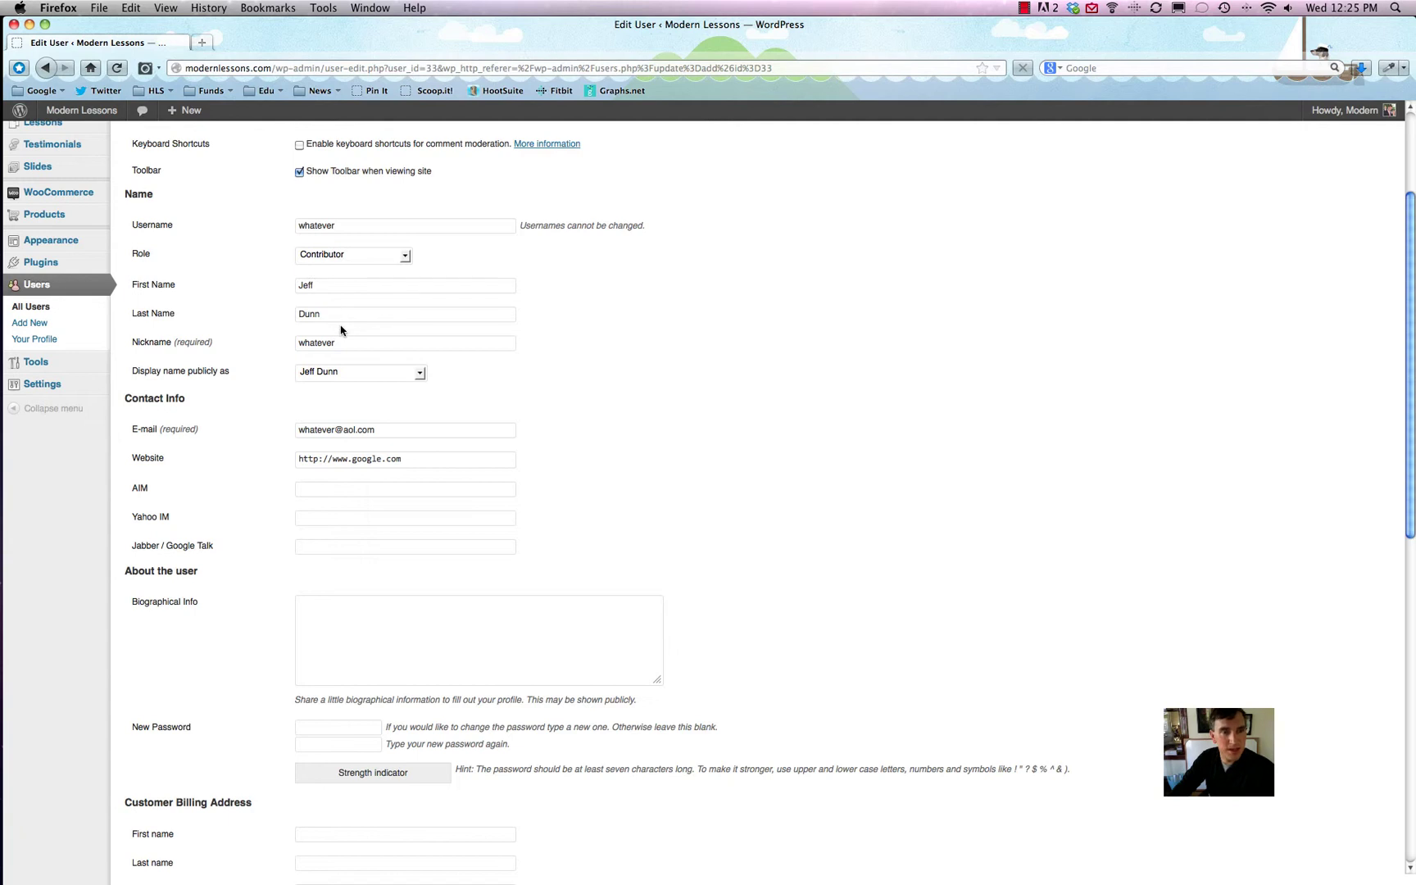
pyautogui.click(328, 373)
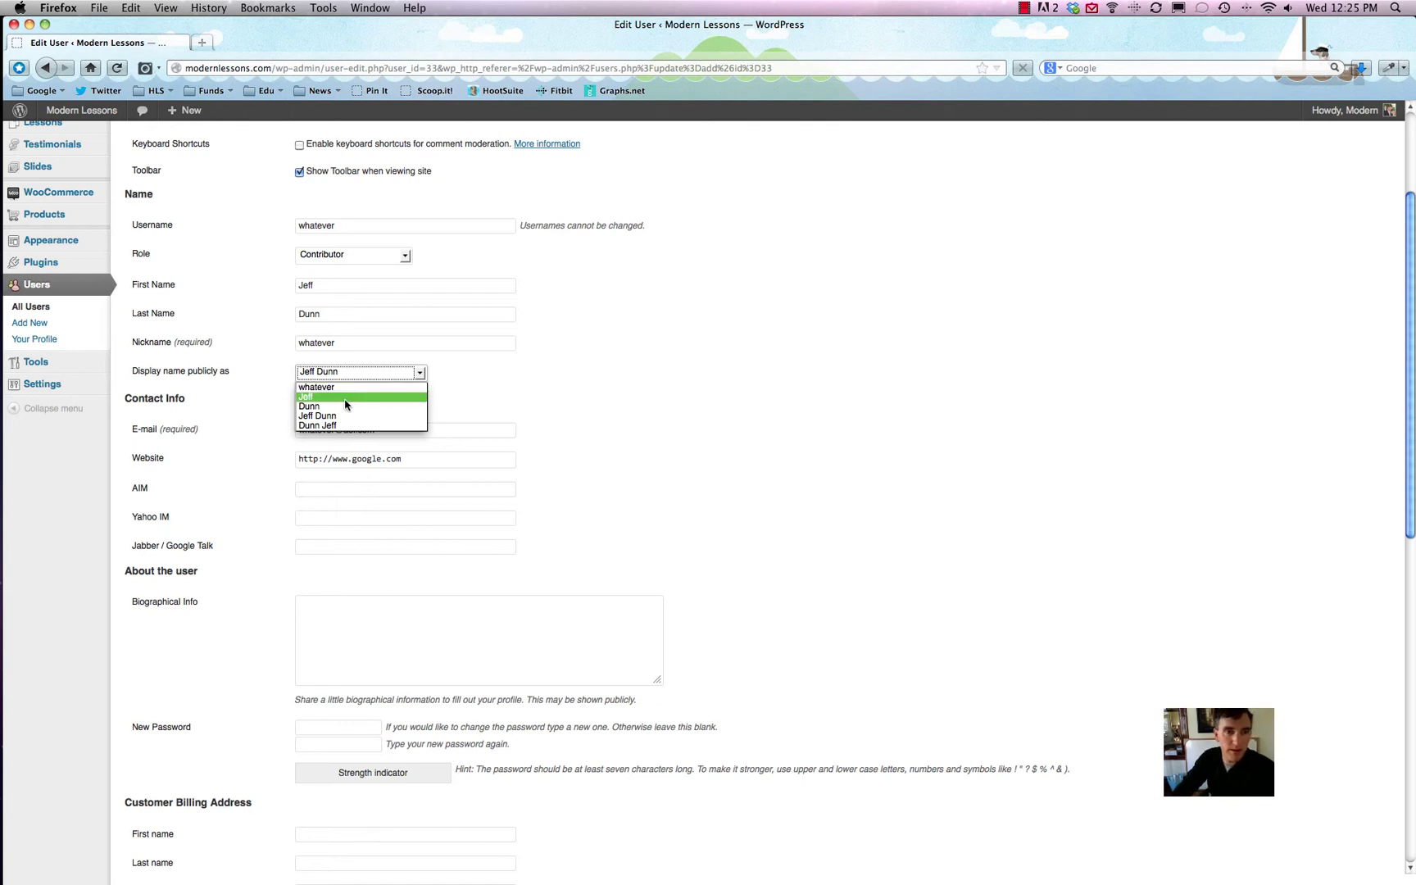
pyautogui.click(261, 443)
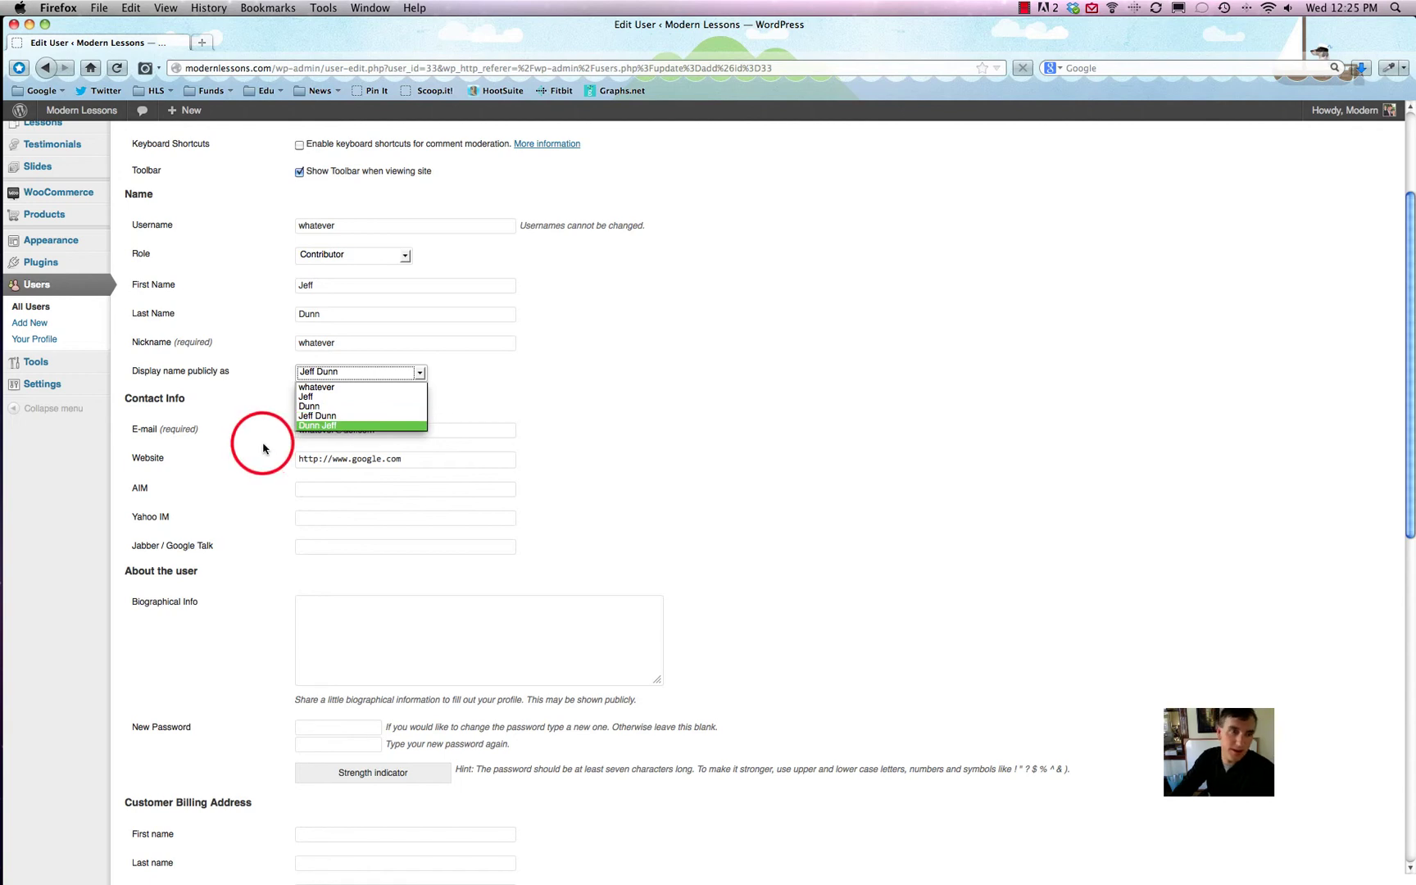
pyautogui.scroll(-3, 259, 443)
pyautogui.moveTo(382, 312); pyautogui.dragTo(263, 316)
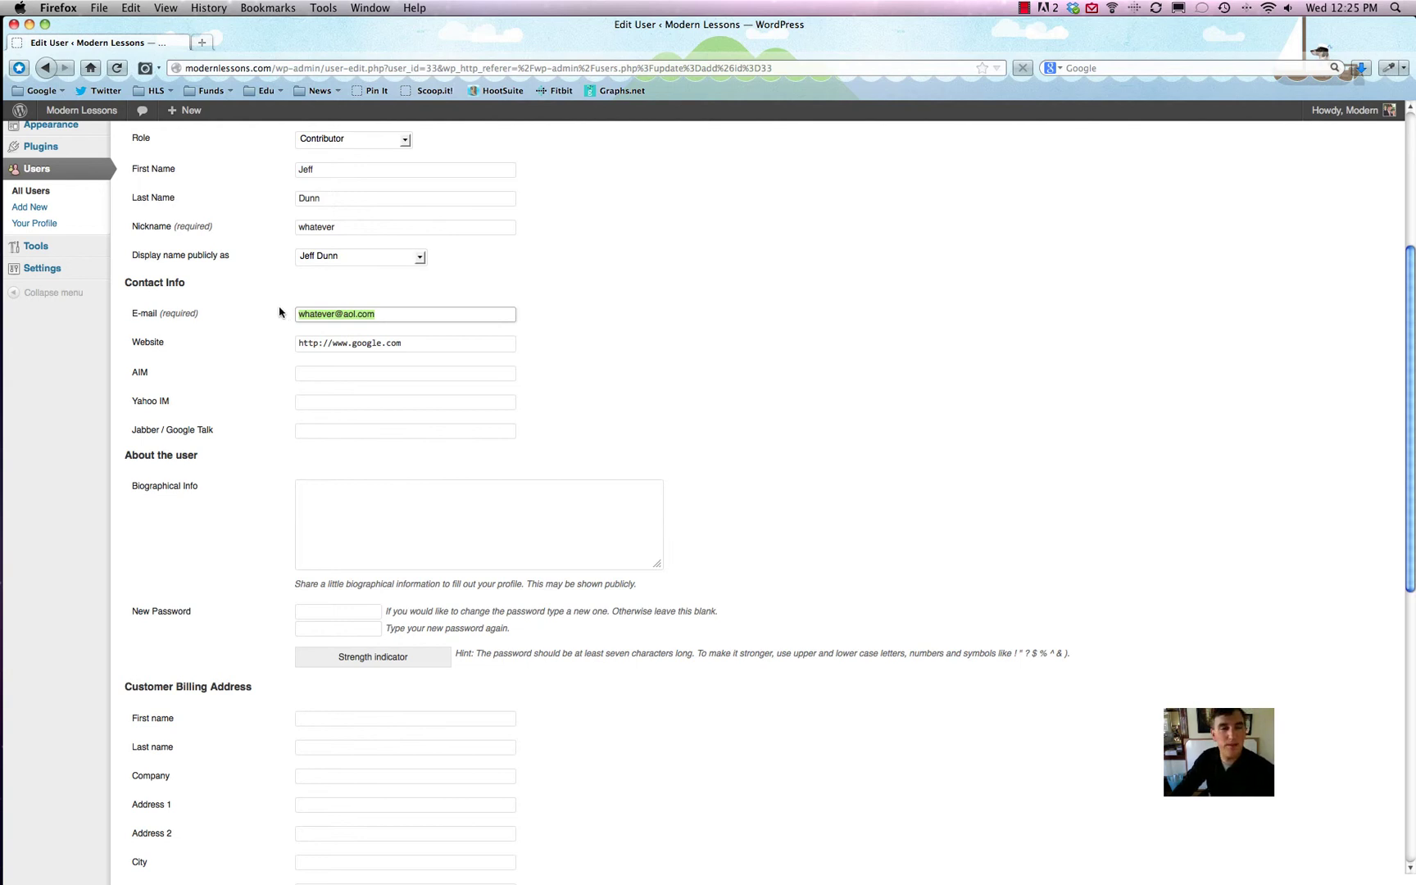
pyautogui.scroll(-1, 240, 387)
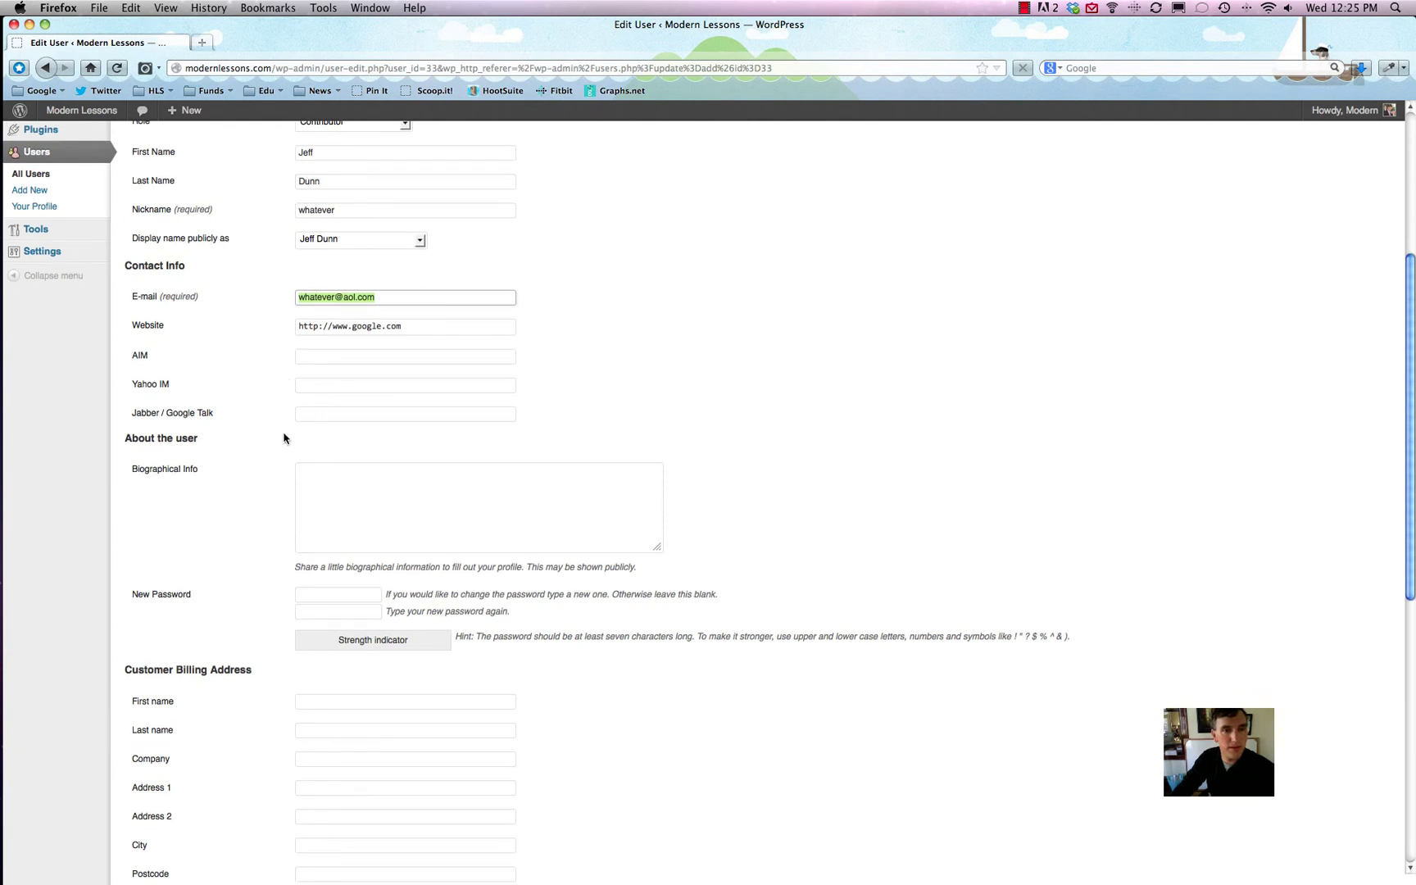
pyautogui.scroll(-3, 285, 416)
pyautogui.click(348, 438)
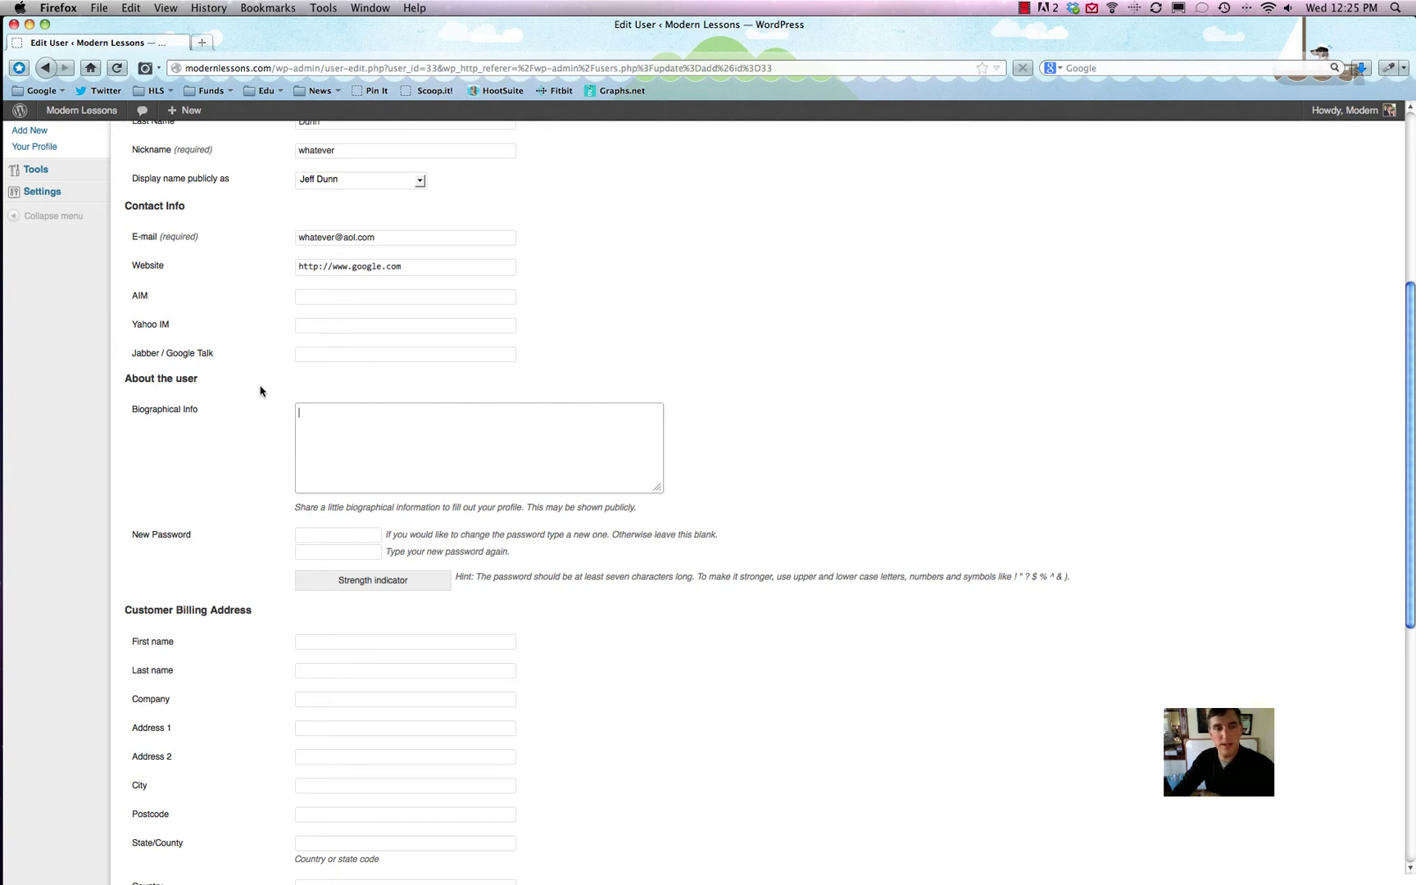
pyautogui.click(315, 425)
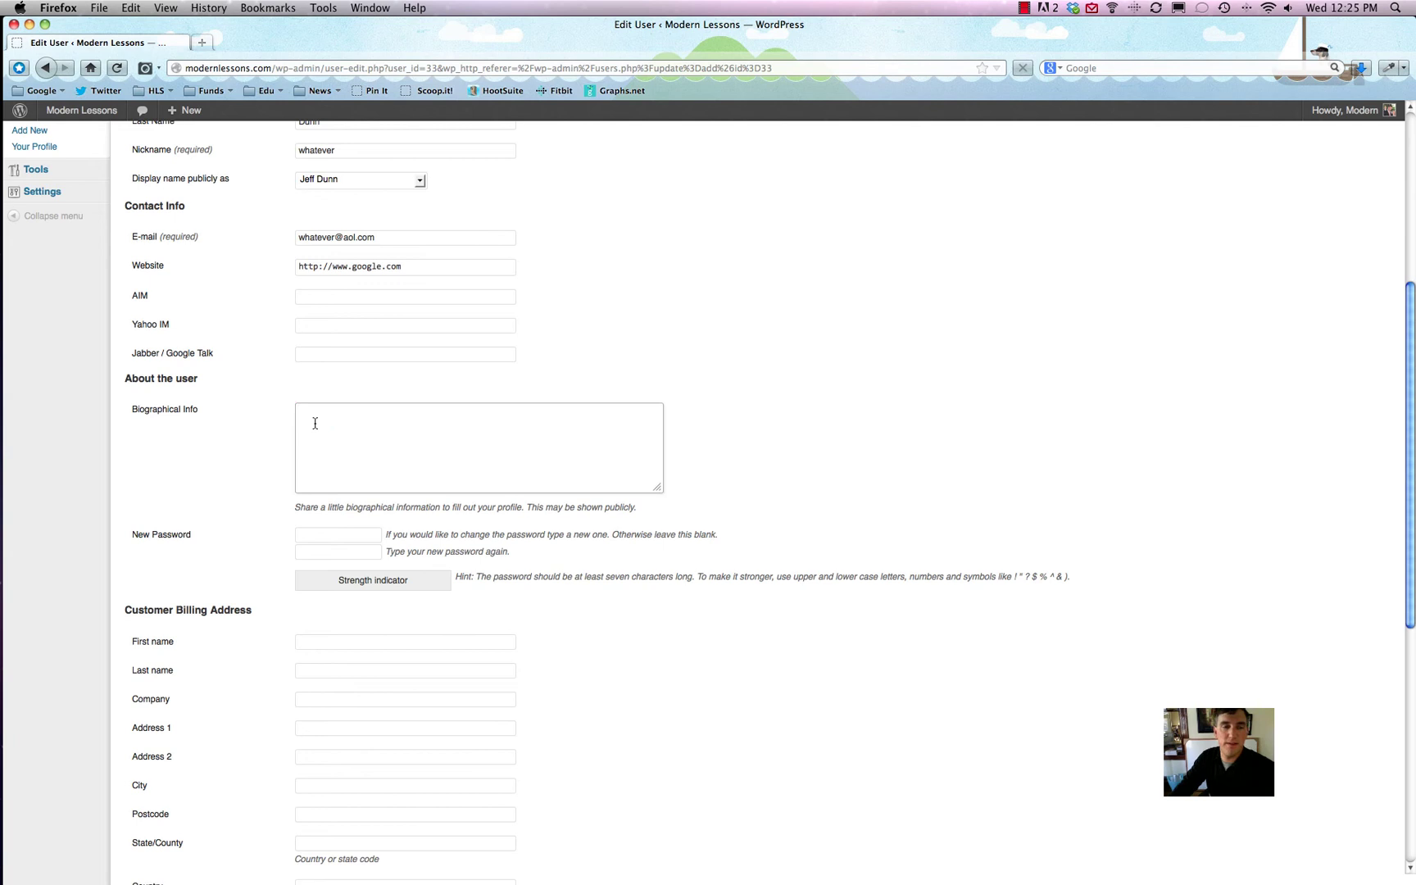
# Step: Save user 'whatever' with the Contributor role using Update User at the form's bottom
pyautogui.scroll(-10, 226, 397)
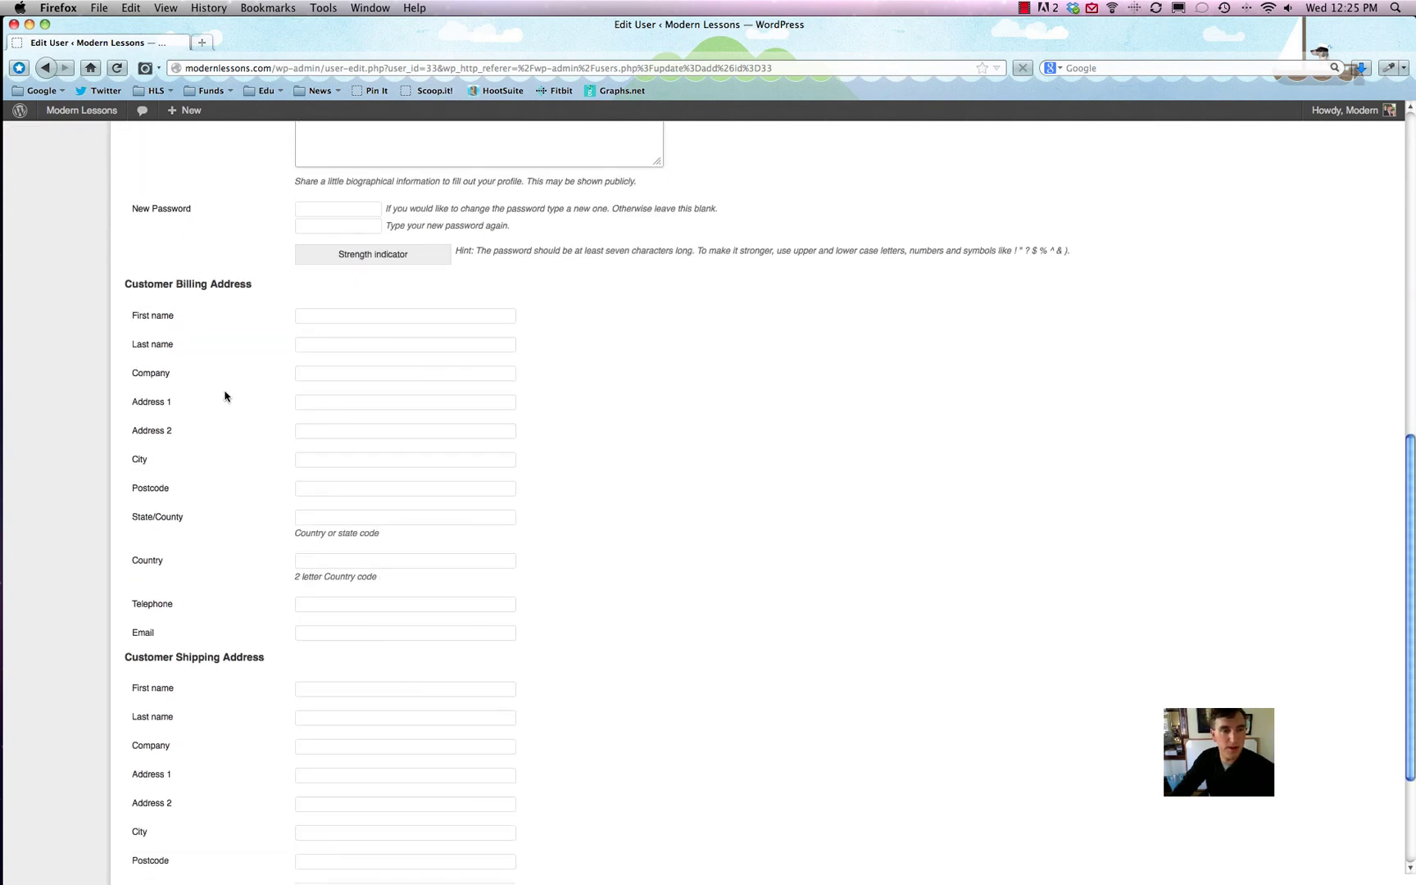
pyautogui.scroll(3, 307, 508)
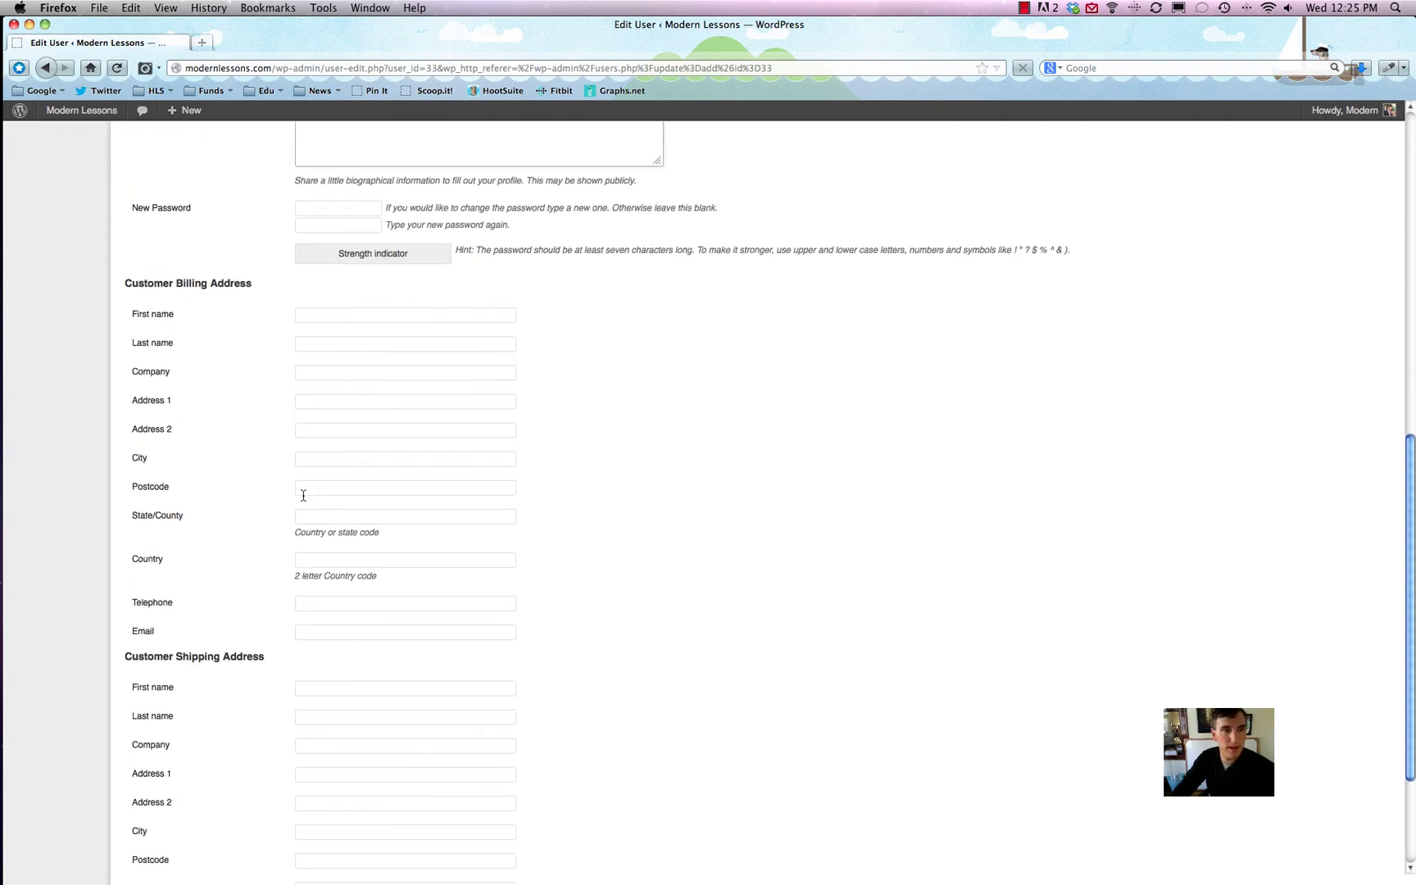
pyautogui.click(126, 284)
pyautogui.moveTo(126, 285); pyautogui.dragTo(253, 290)
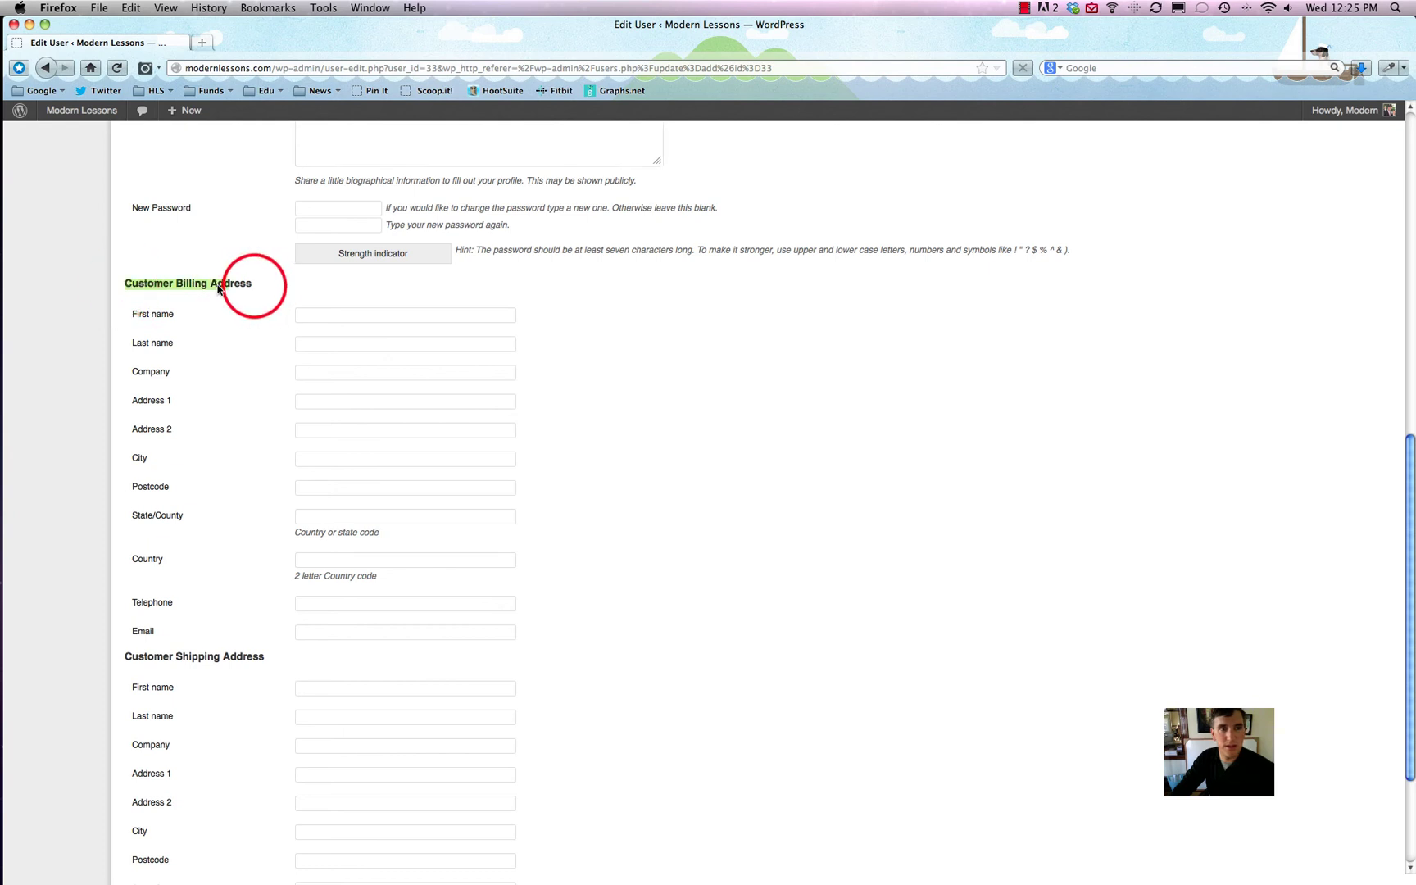
pyautogui.click(254, 290)
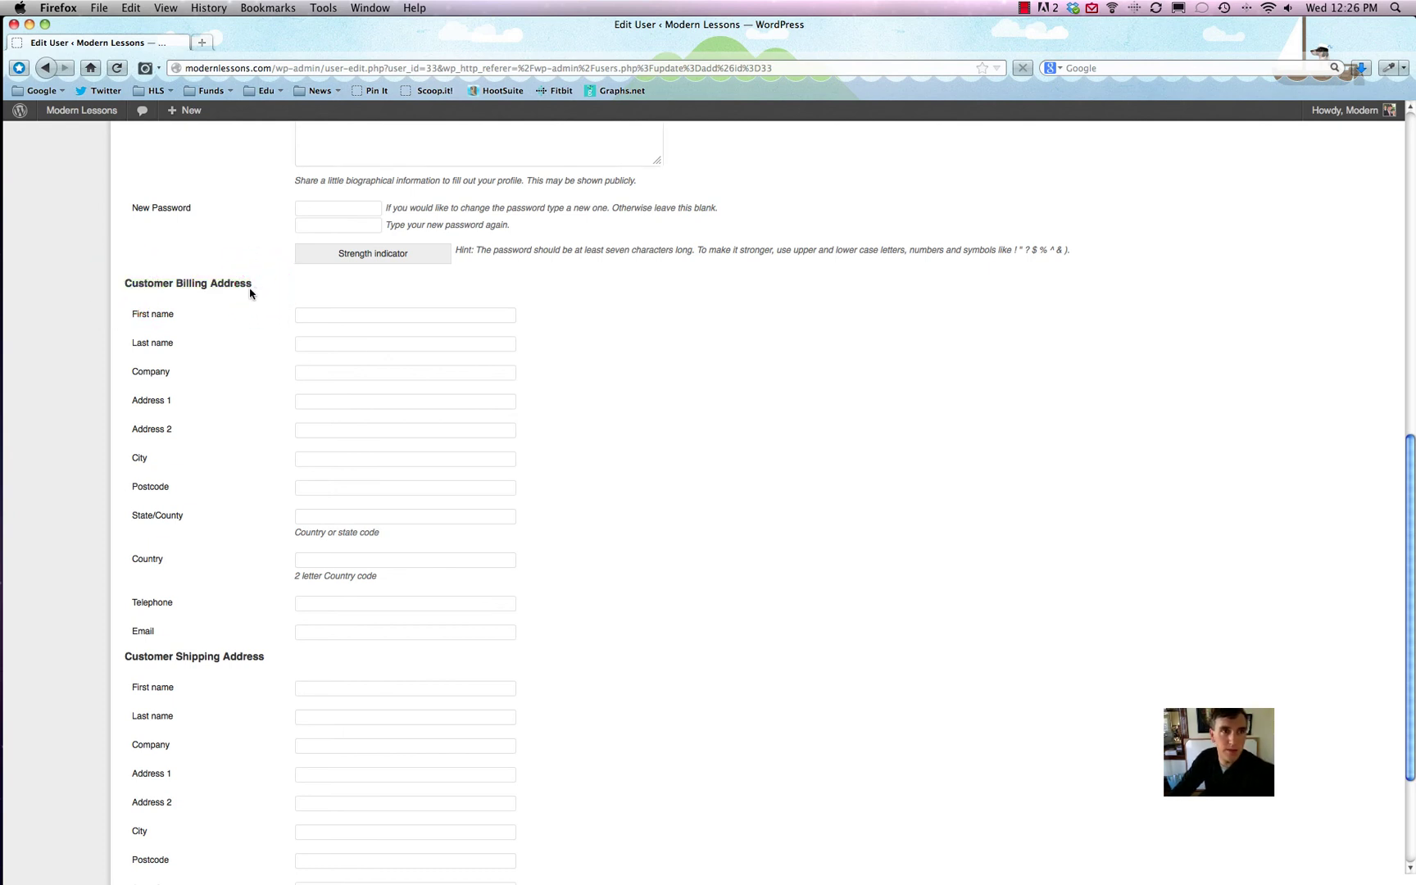
pyautogui.scroll(-3, 253, 293)
pyautogui.click(164, 810)
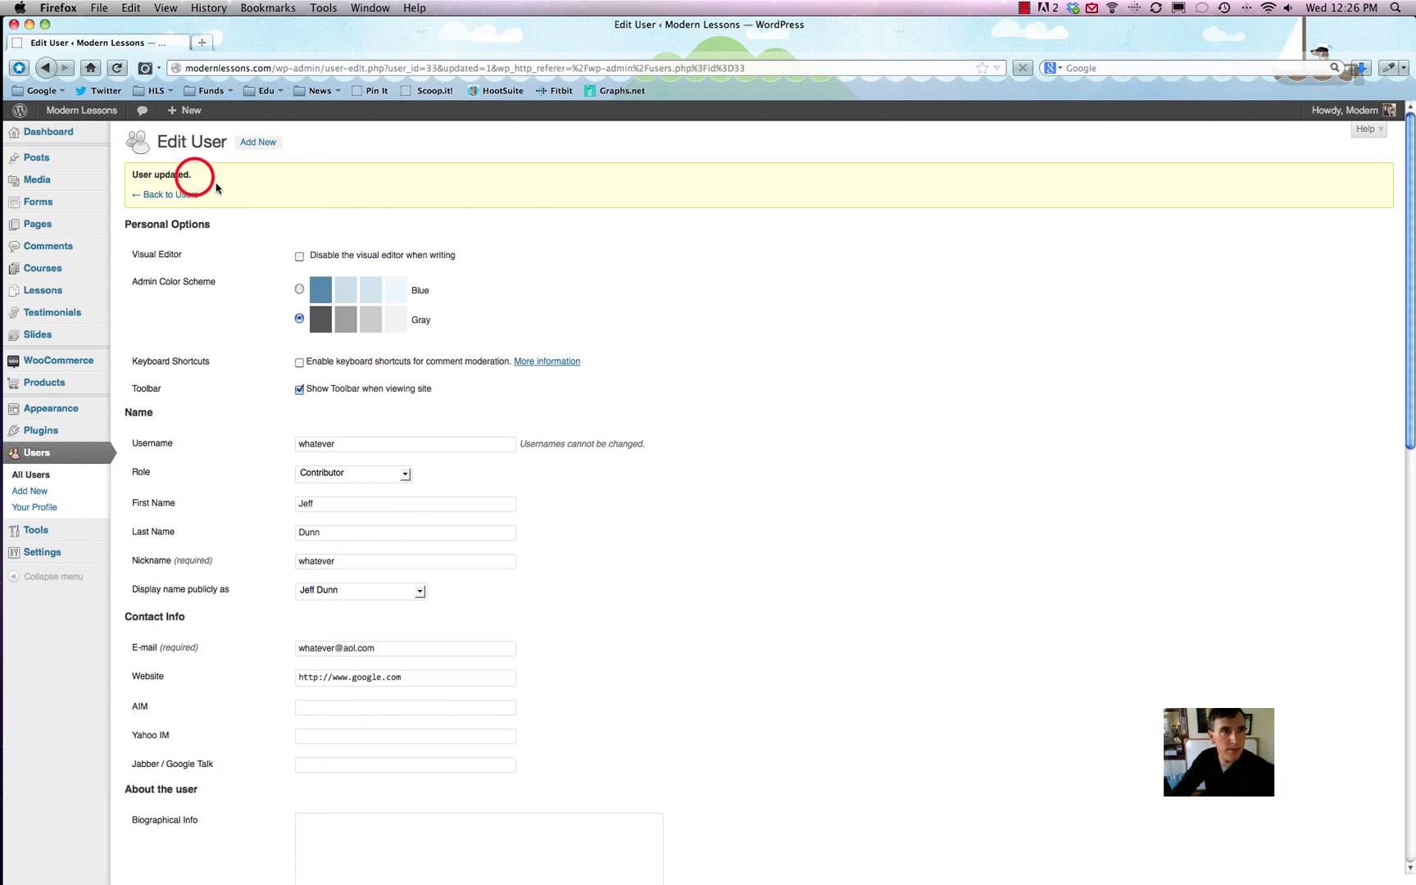
# Step: Go to Users > Add New in the sidebar to start a new user
pyautogui.moveTo(233, 299); pyautogui.dragTo(268, 195)
pyautogui.click(322, 194)
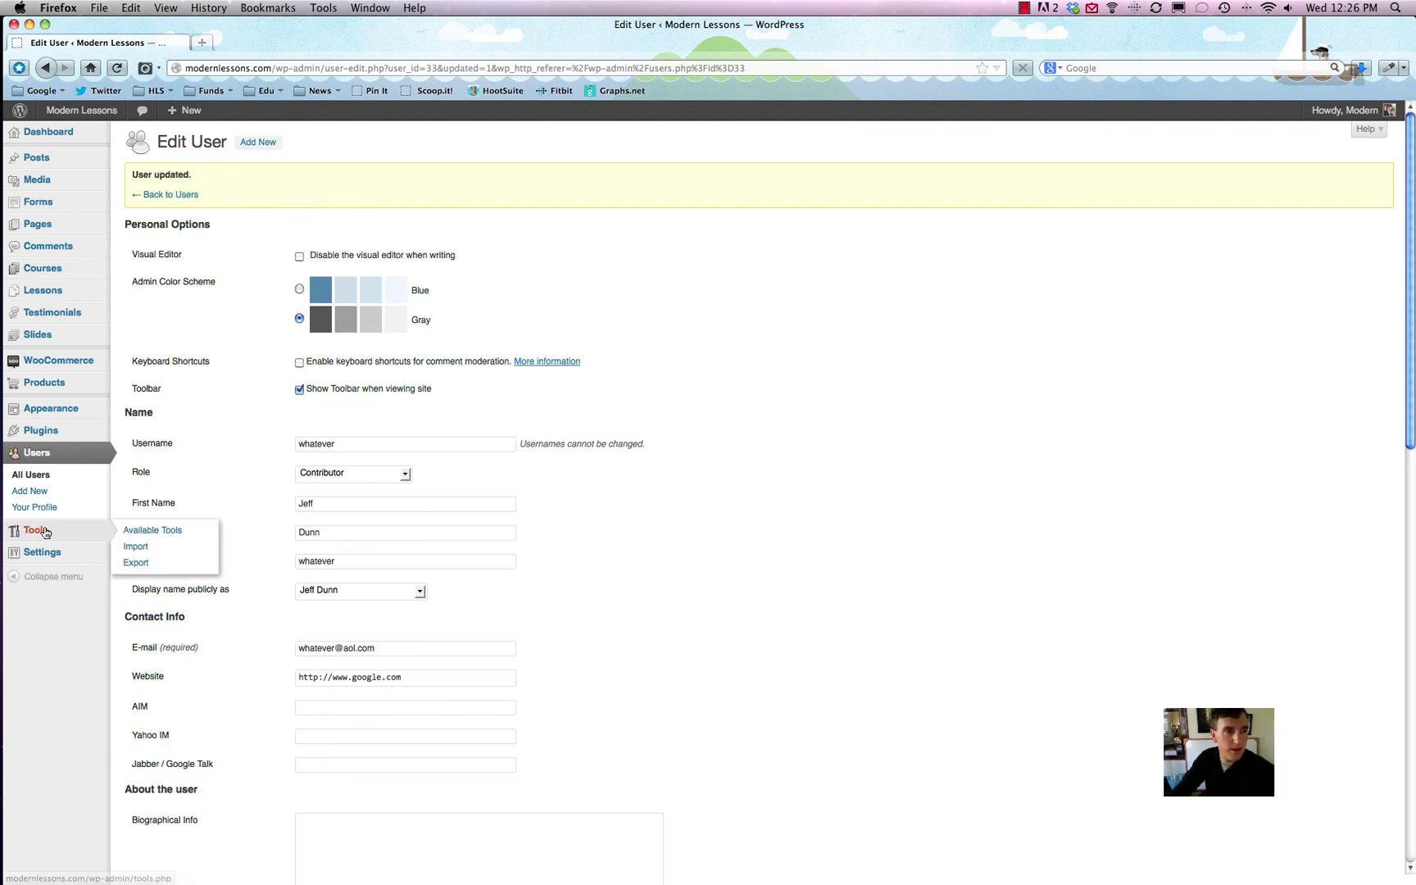
pyautogui.click(38, 491)
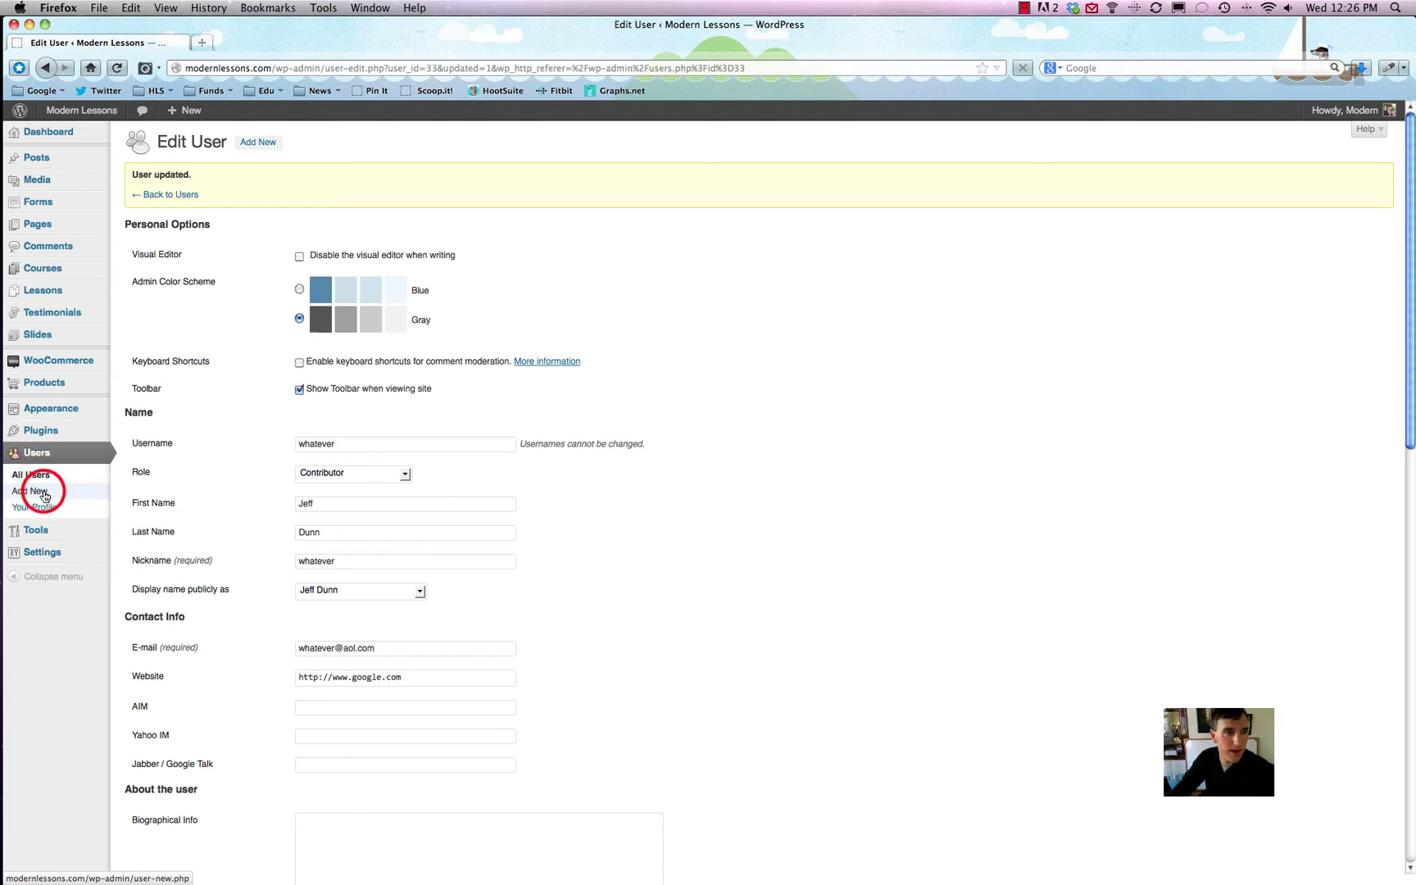